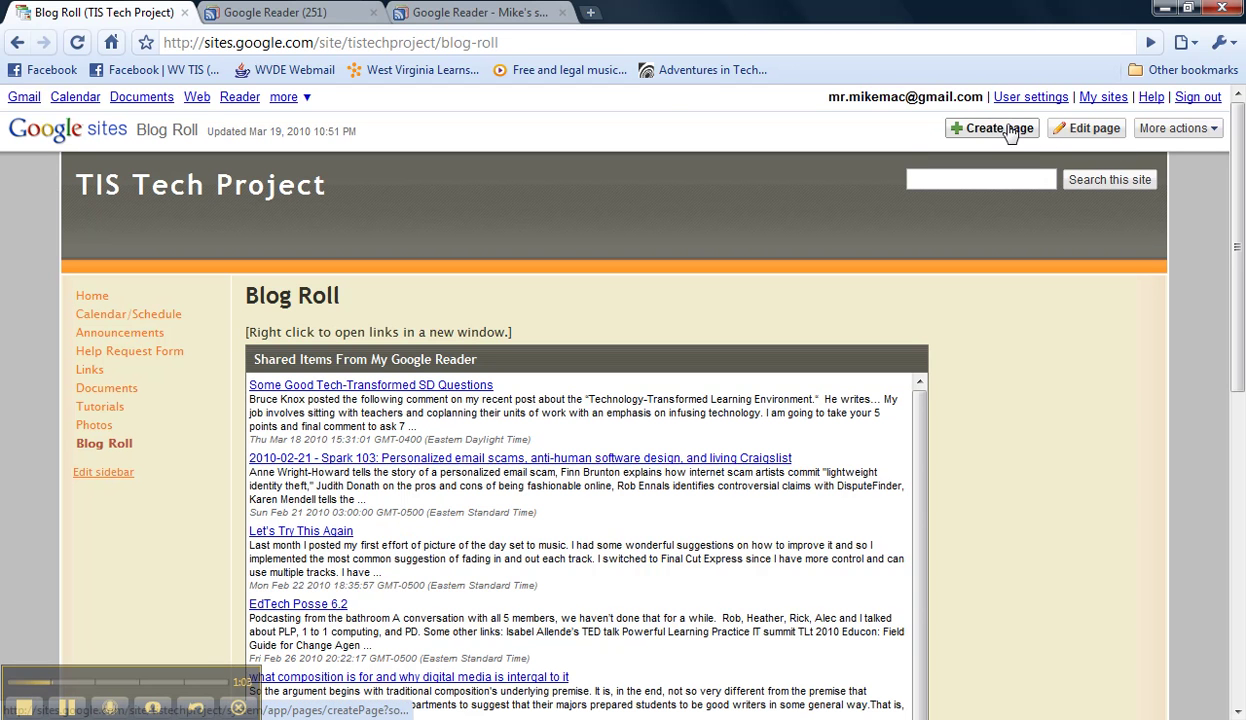
Open the Blog Roll page for editing and place the text cursor below the existing Google Gadget
left_click(1082, 133)
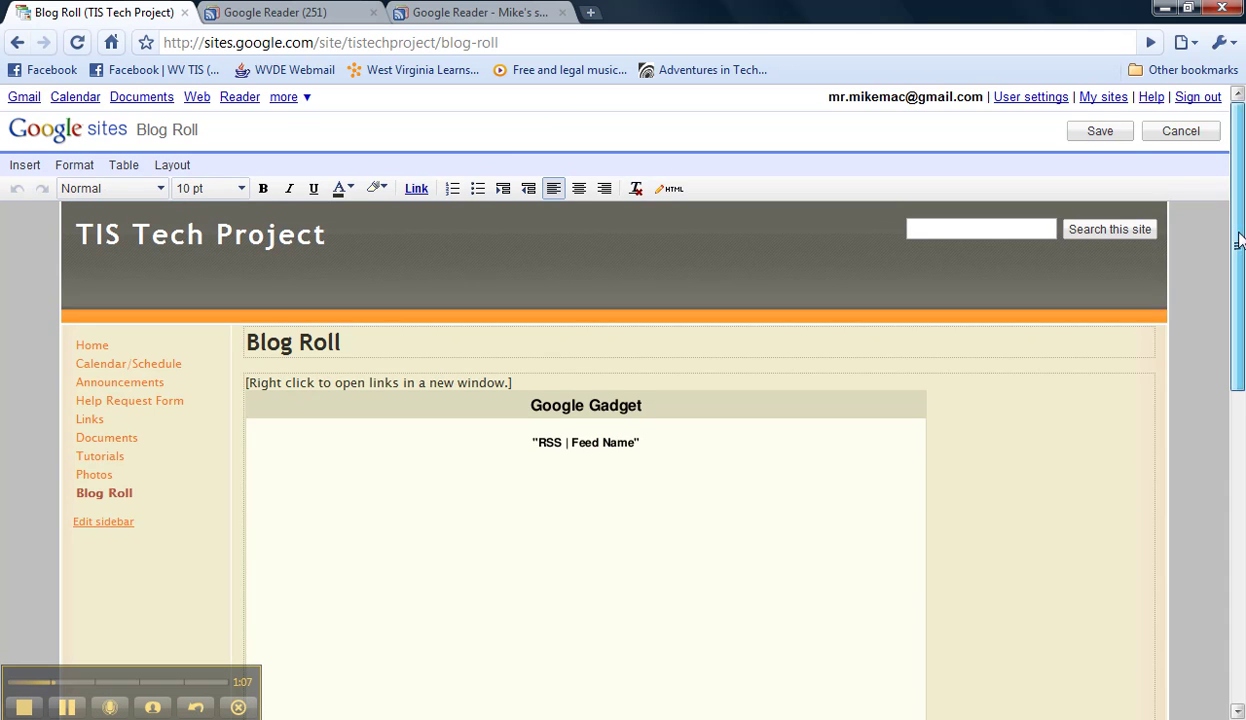
left_click_drag(1240, 240, 1240, 318)
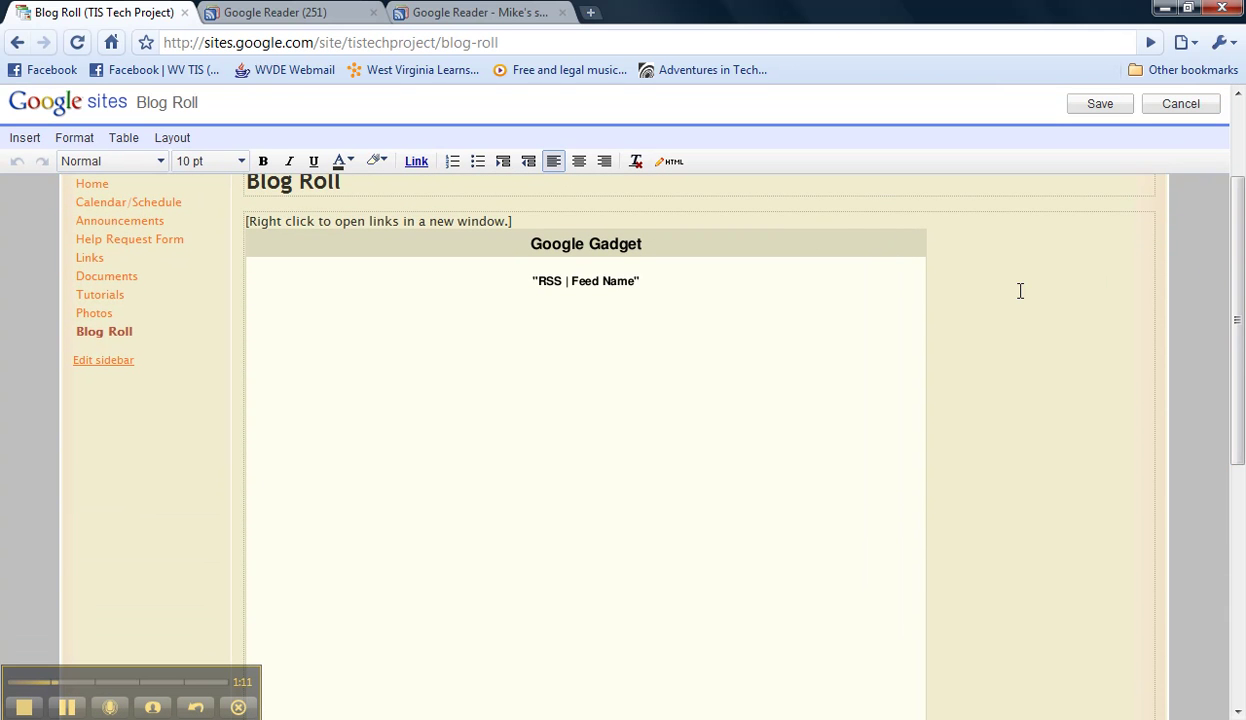
scroll(1020, 291, "down", 3)
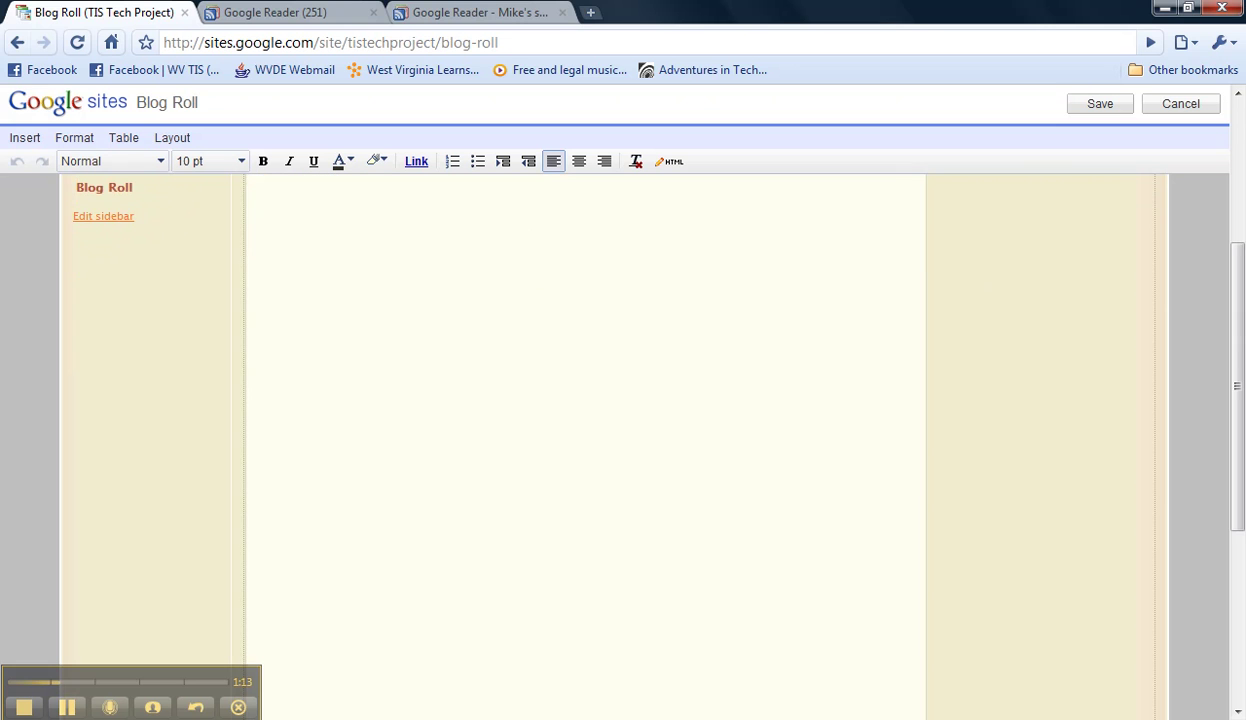
scroll(590, 440, "down", 5)
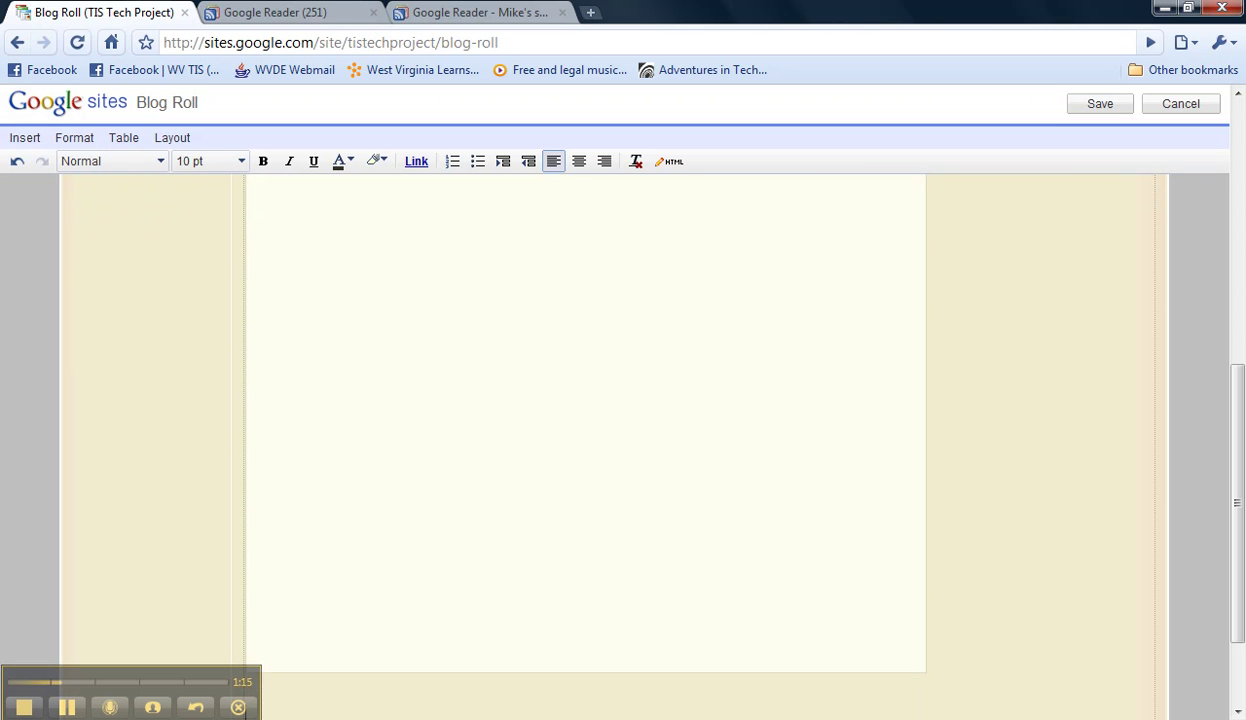
scroll(995, 291, "down", 3)
left_click(275, 590)
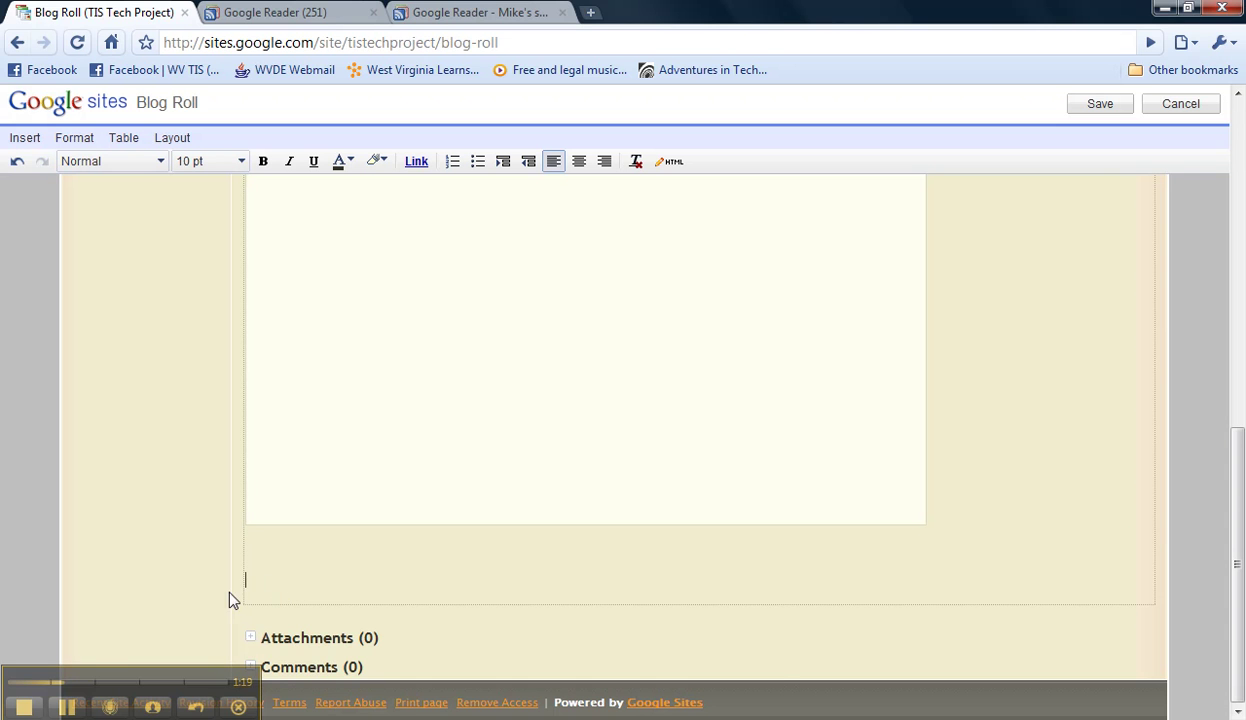
left_click_drag(259, 678, 786, 630)
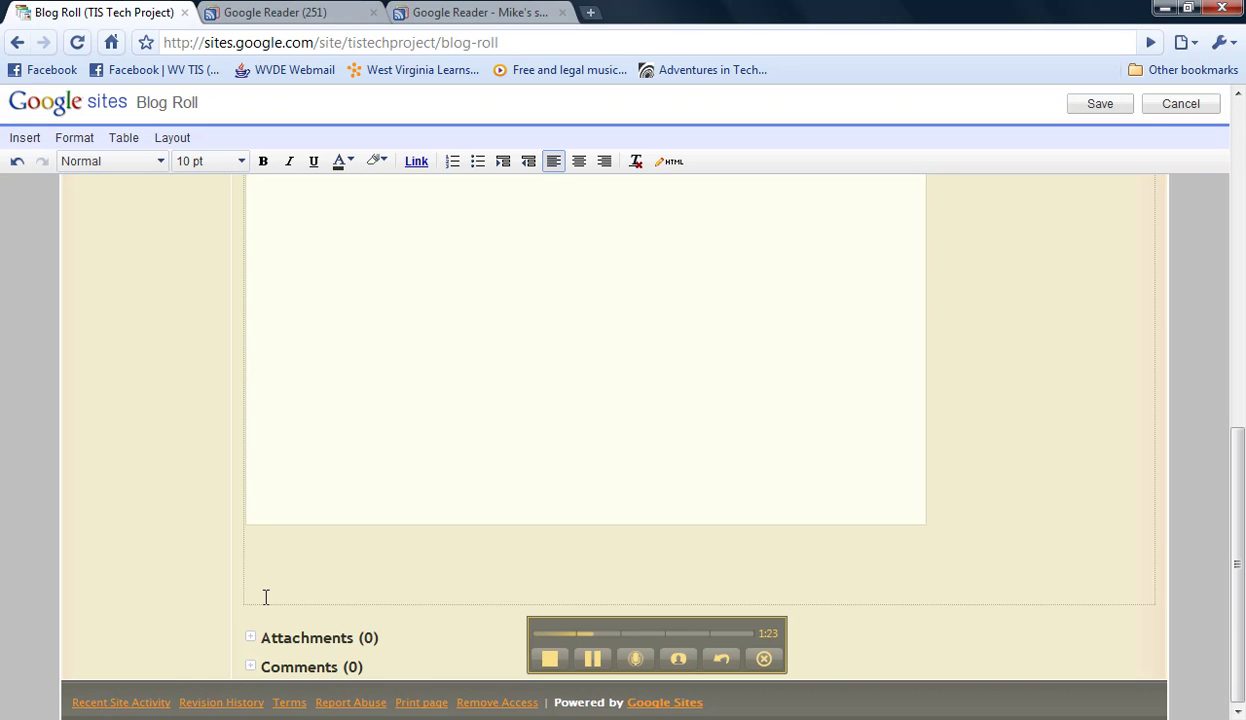
Start inserting another gadget into the page and search the public gadget directory for "rss"
left_click(22, 138)
left_click_drag(172, 228, 178, 312)
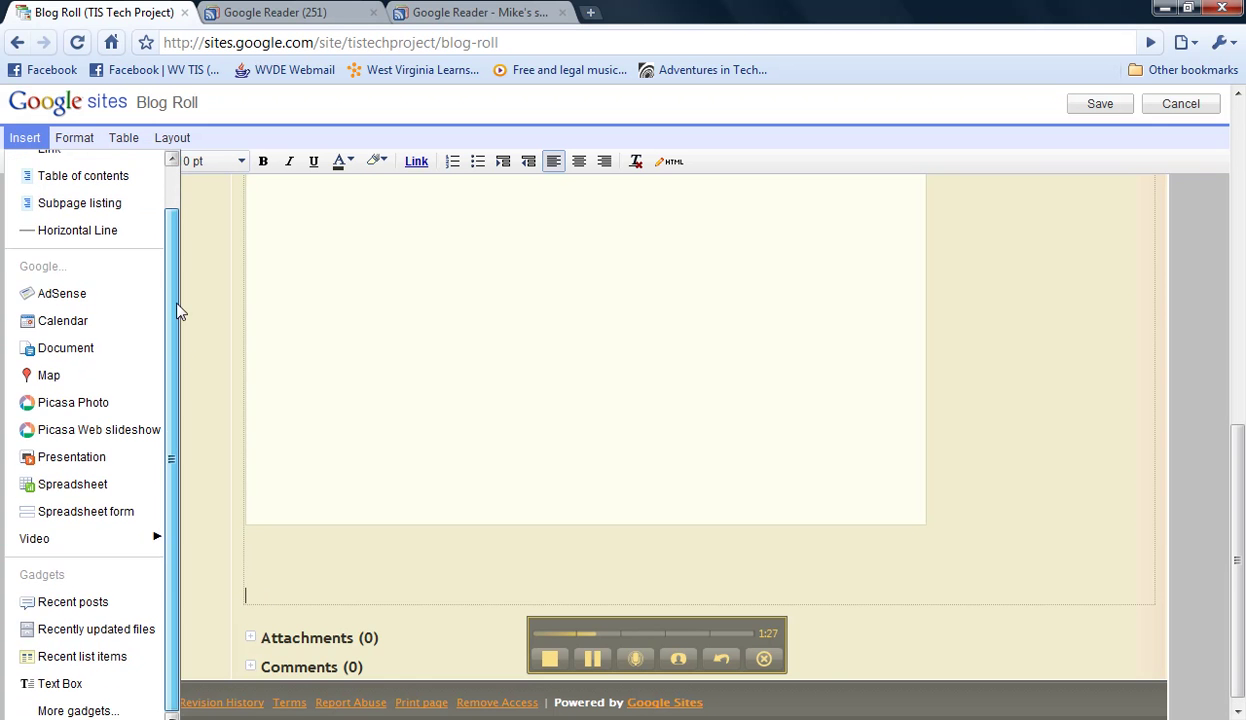
left_click(90, 711)
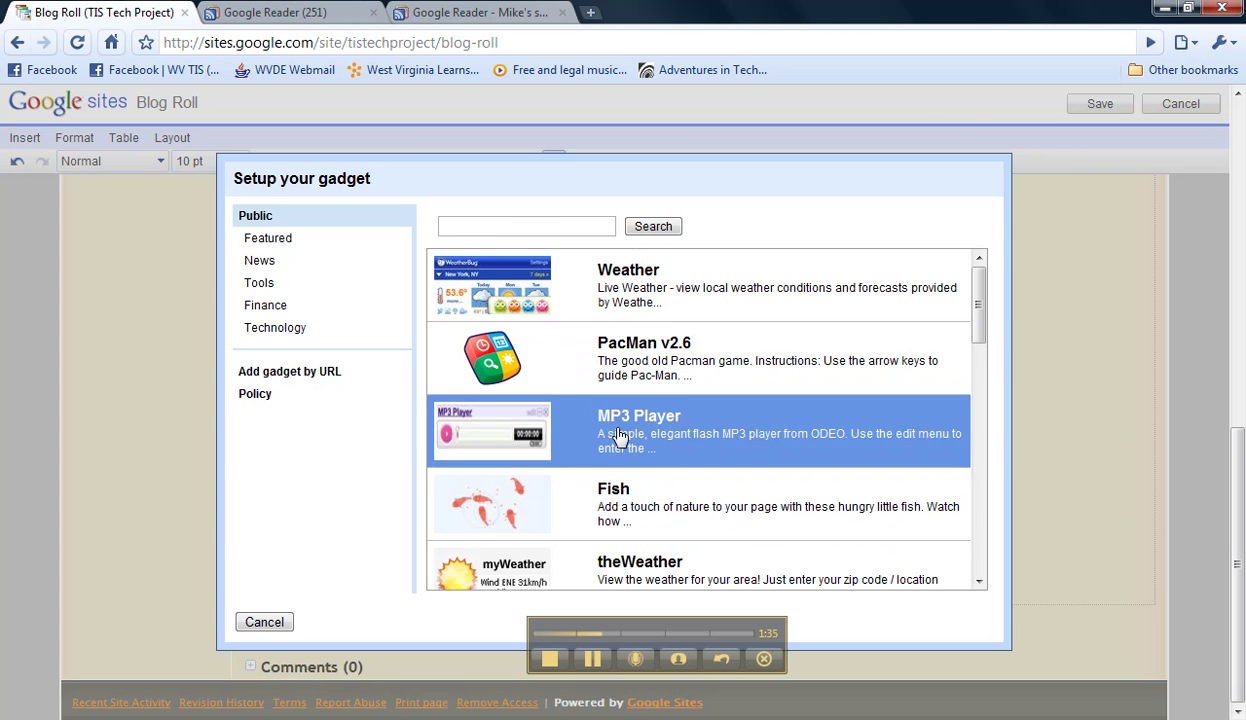
left_click(525, 222)
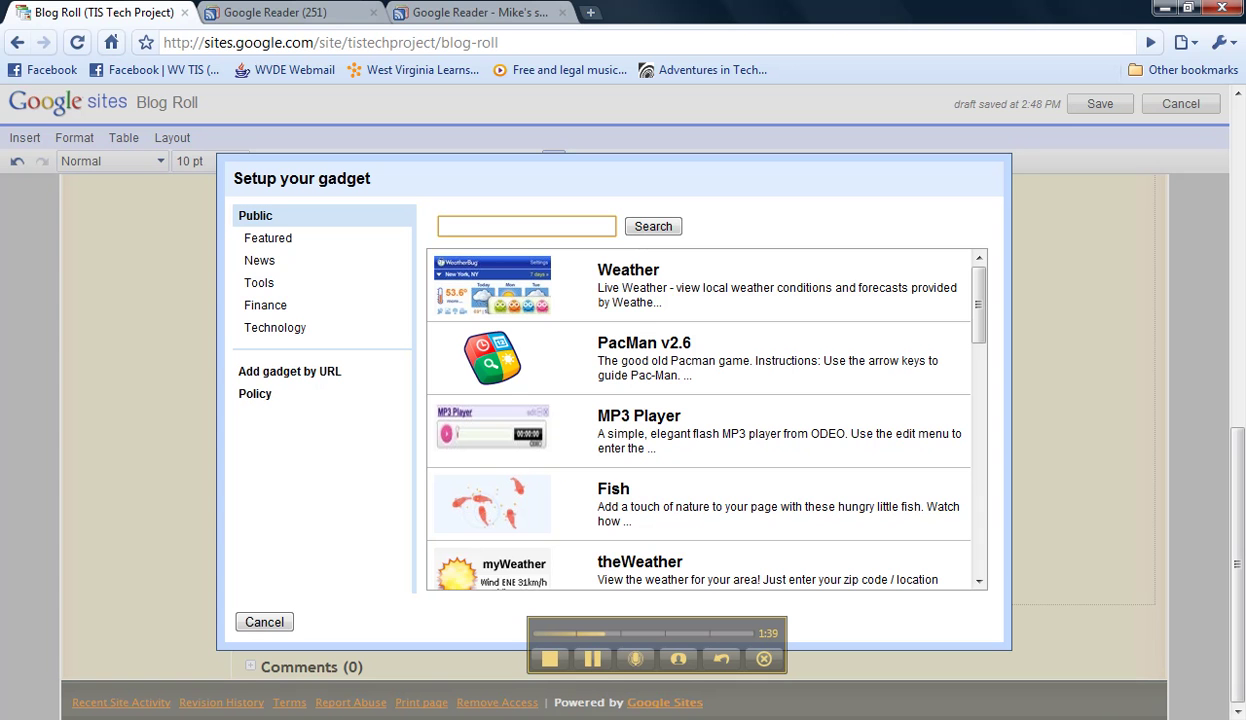
type("rss")
key("Return")
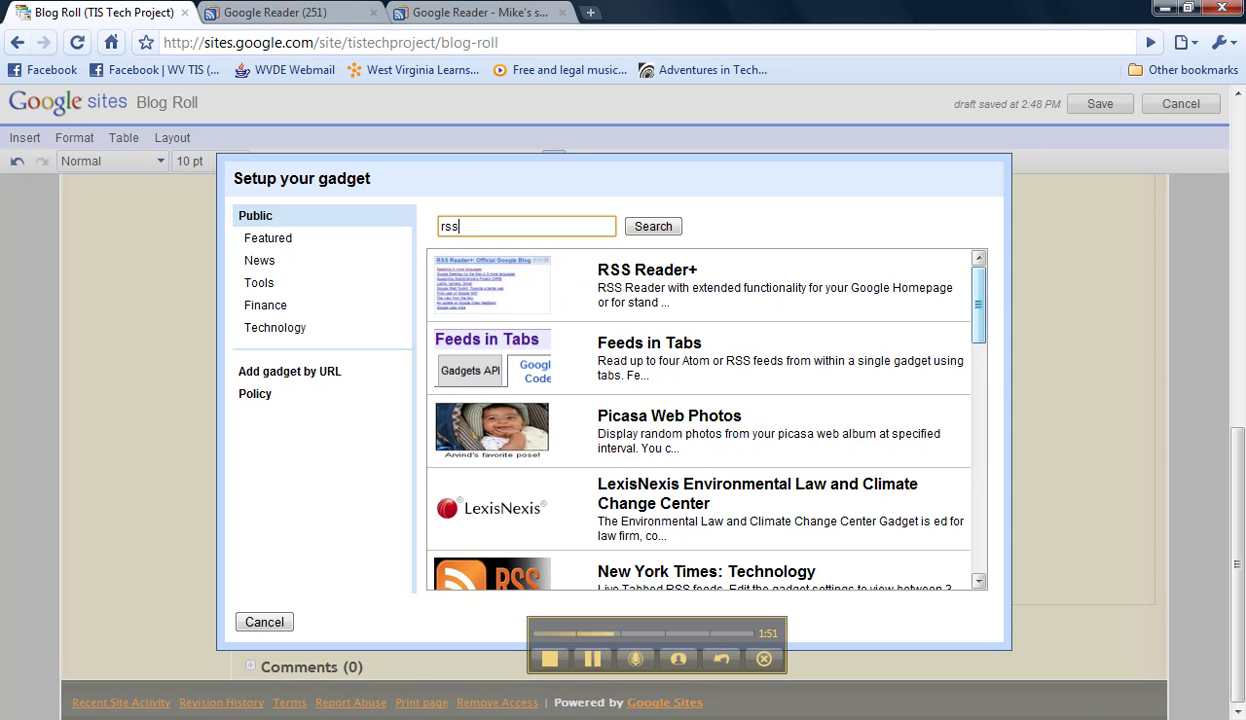
Find the RSS_Feed gadget among the search results and select it for setup
left_click_drag(978, 304, 978, 422)
scroll(930, 473, "down", 3)
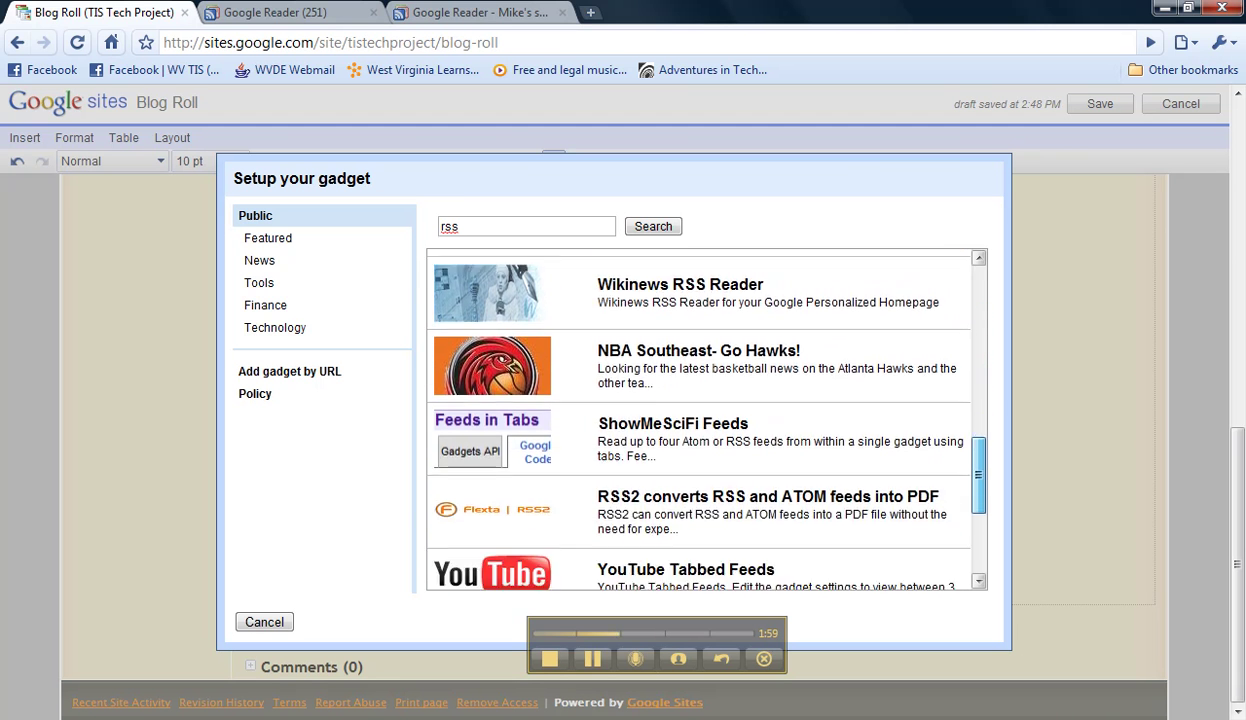
scroll(928, 473, "down", 2)
scroll(928, 473, "down", 2)
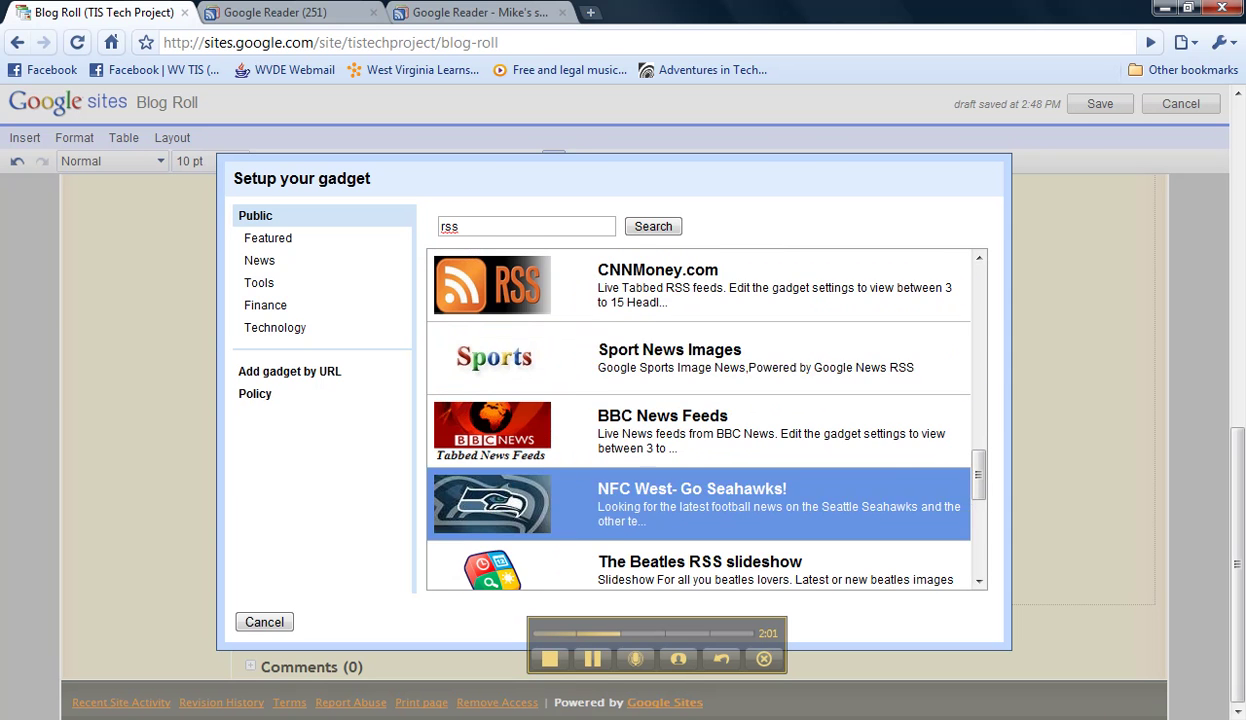
scroll(918, 478, "up", 1)
scroll(752, 462, "down", 1)
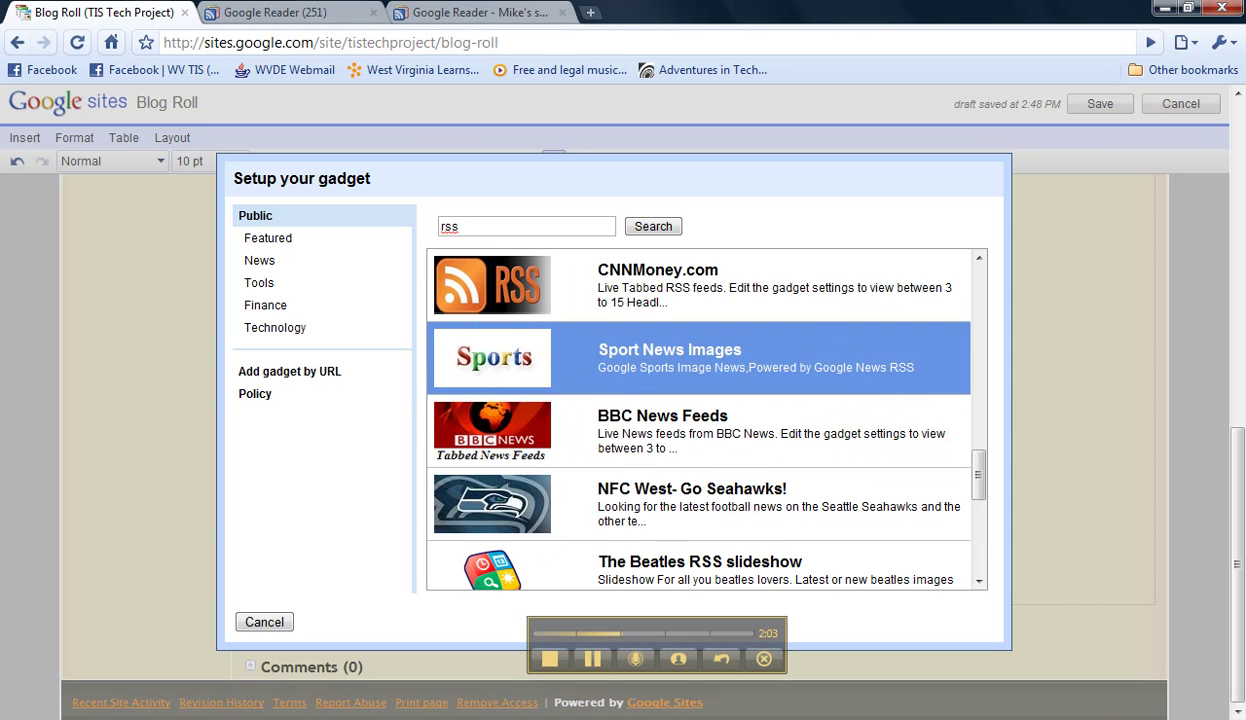
scroll(710, 460, "down", 2)
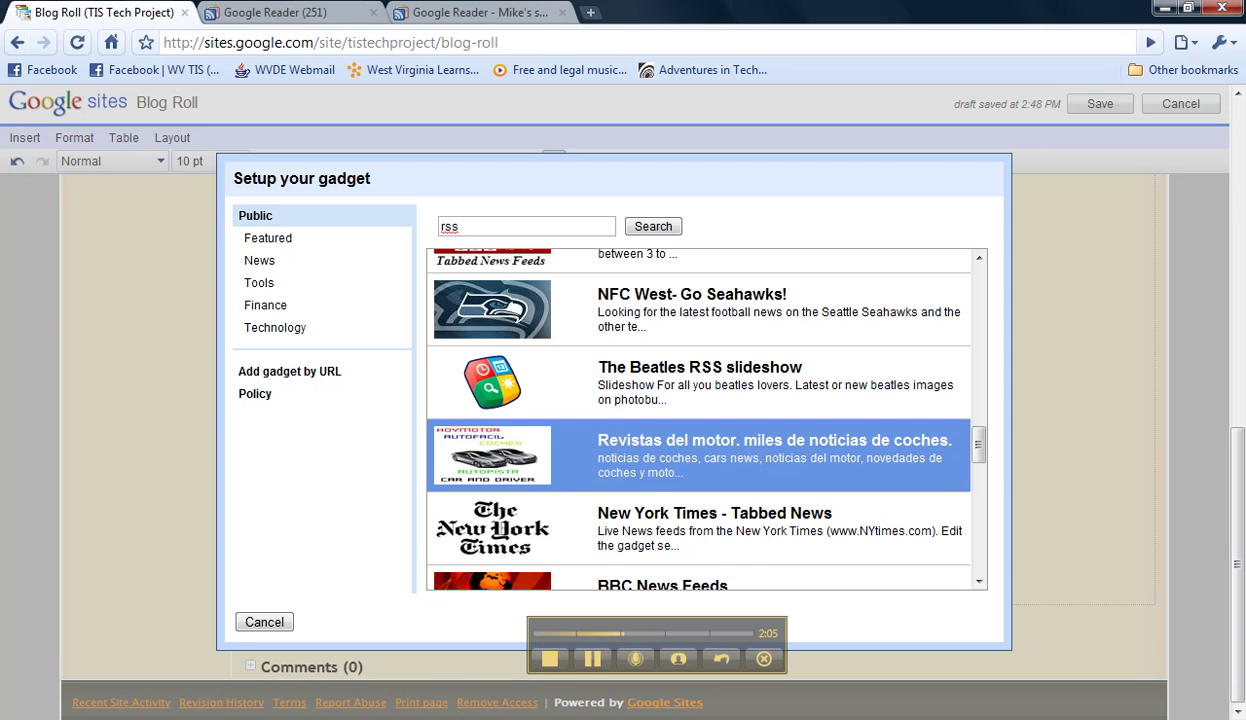
scroll(705, 463, "down", 3)
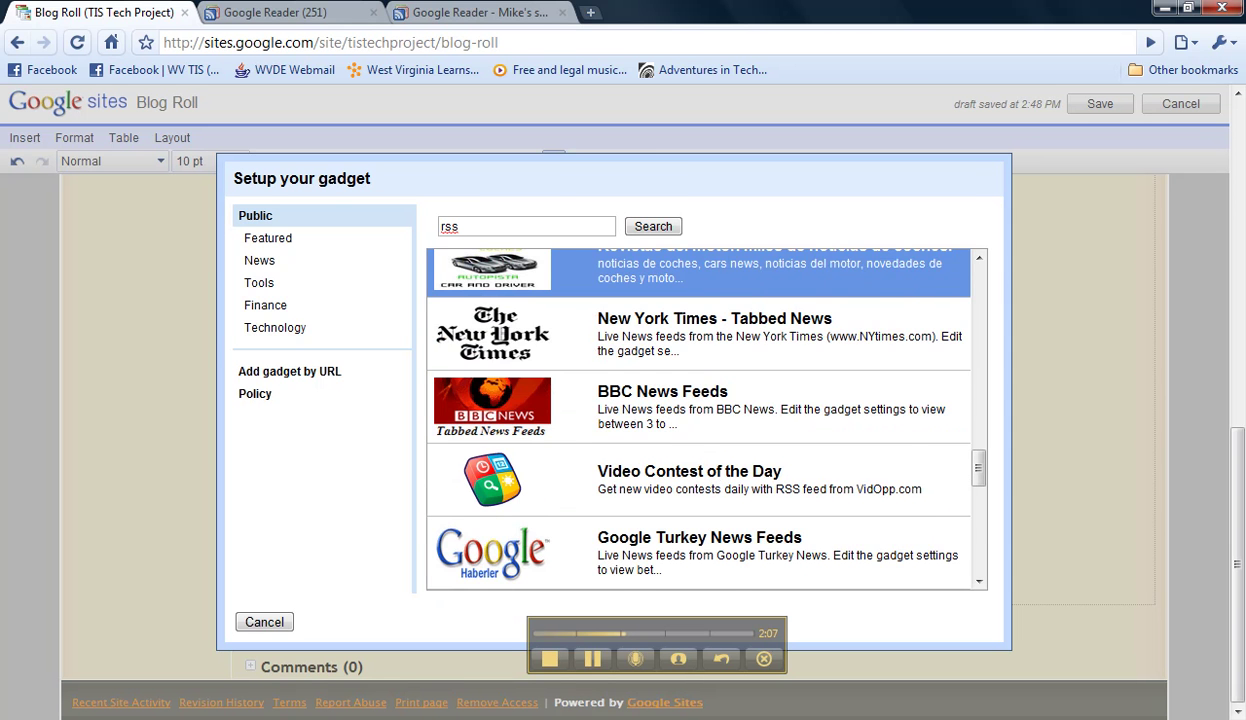
scroll(712, 470, "down", 7)
scroll(710, 480, "down", 5)
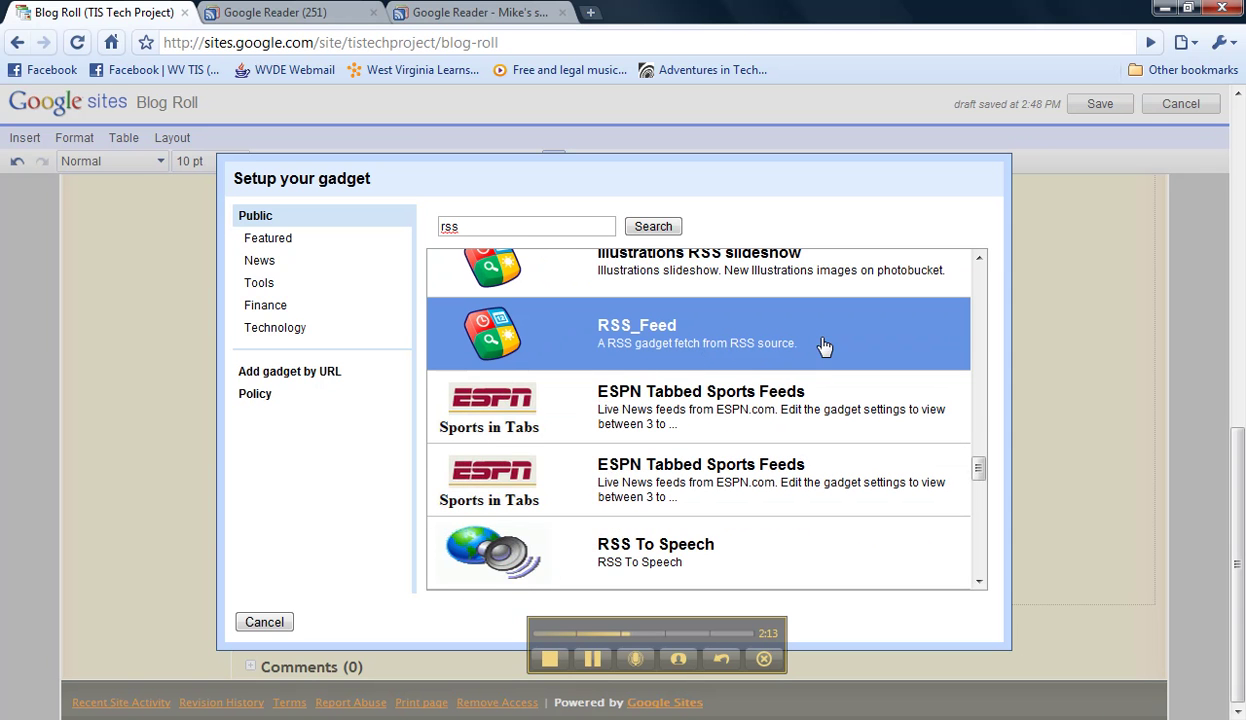
left_click(866, 347)
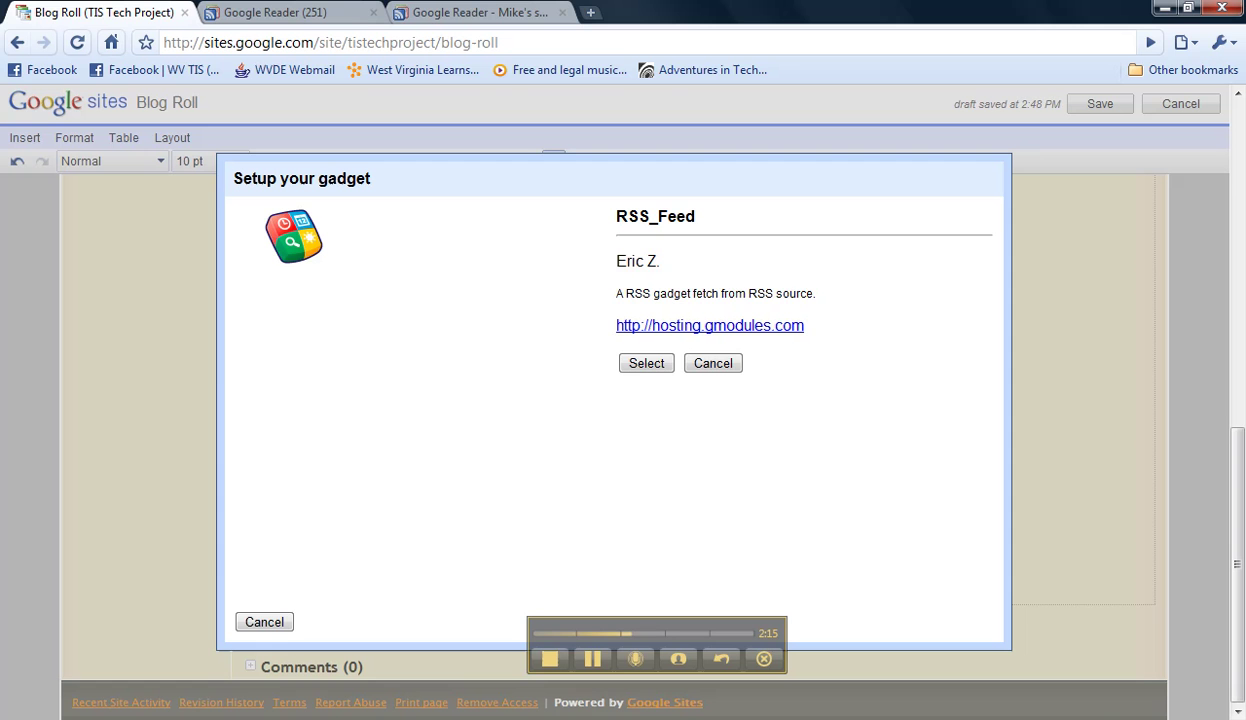
left_click(645, 364)
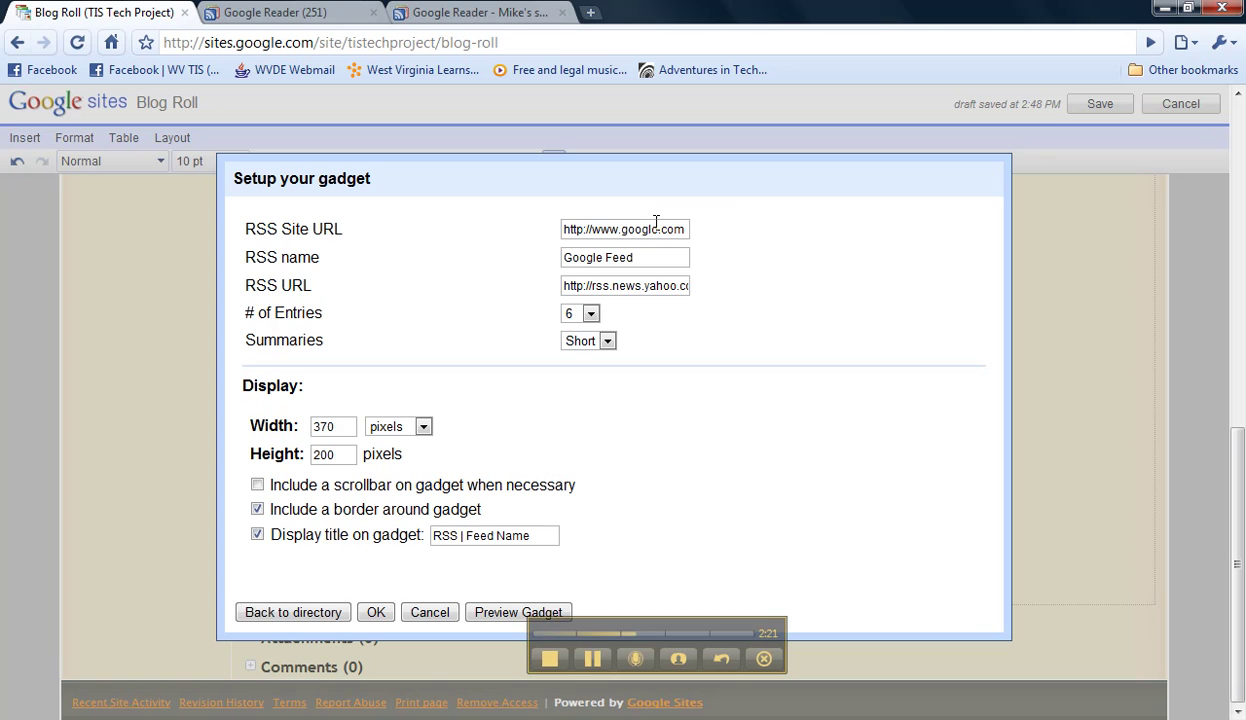
left_click(643, 253)
left_click_drag(638, 256, 495, 258)
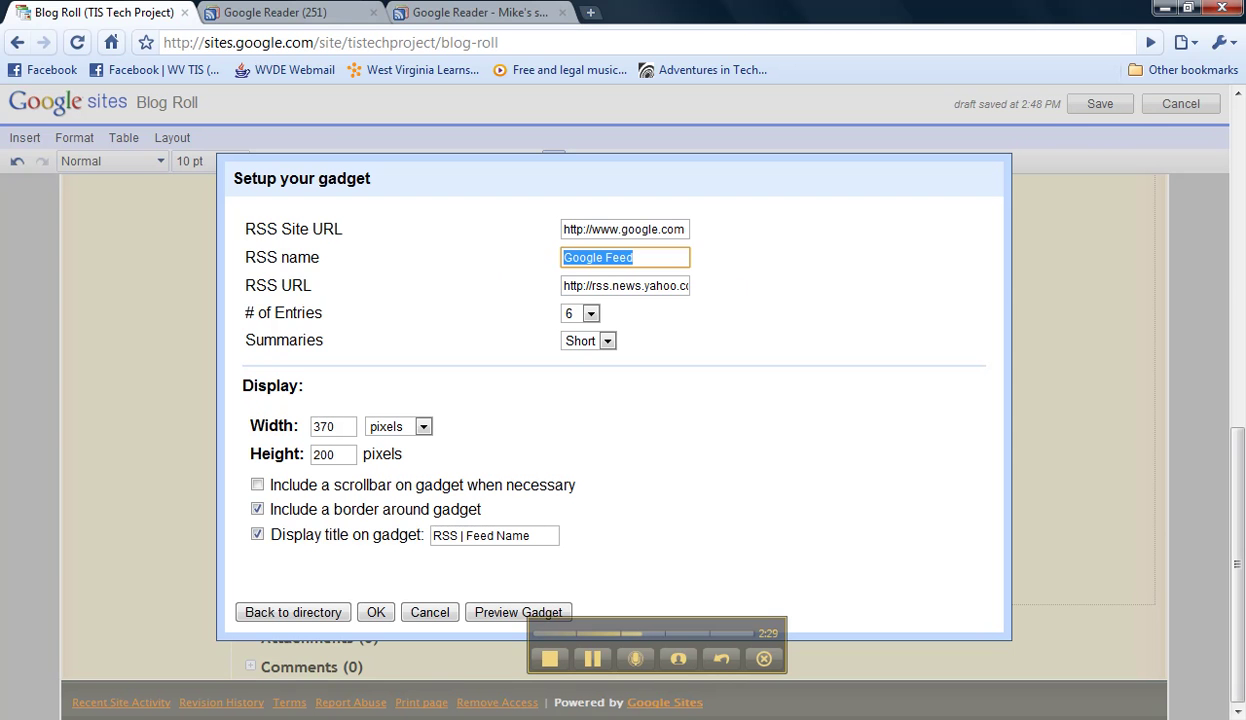
left_click(575, 285)
left_click_drag(589, 286, 700, 286)
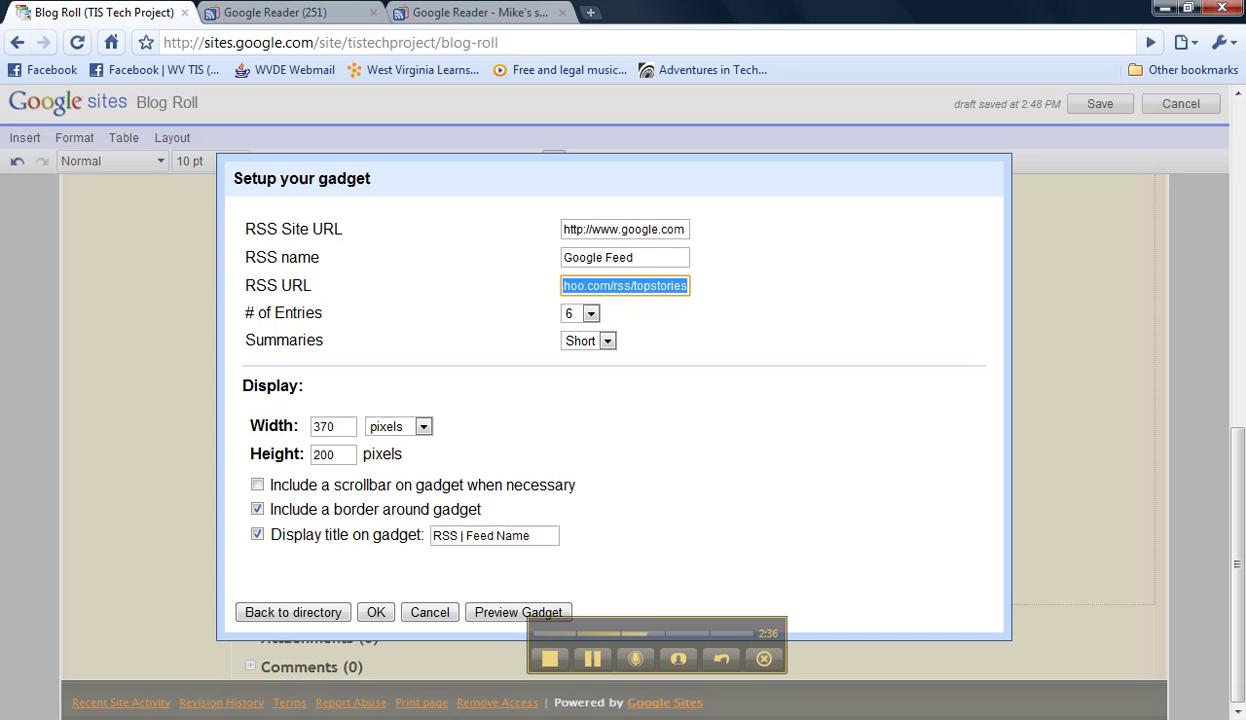
Set the RSS gadget's number of entries to 15 and its summaries to Long
left_click(590, 314)
left_click(570, 550)
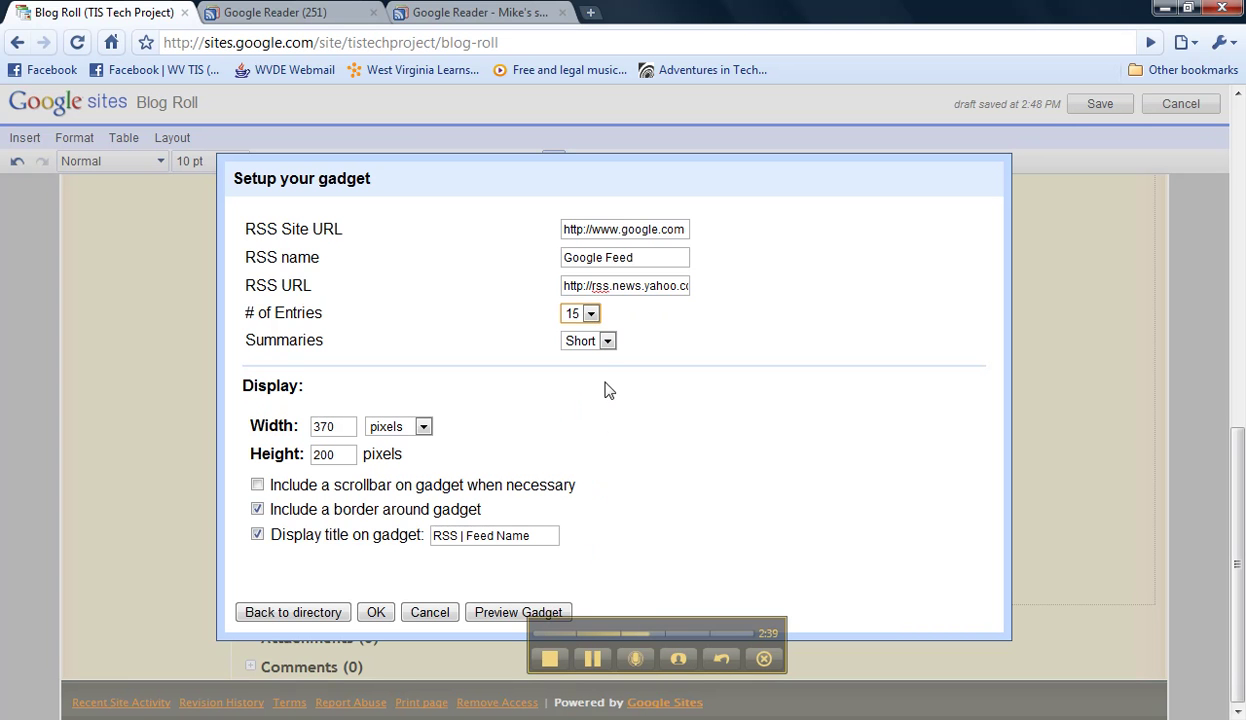
left_click(607, 341)
left_click(598, 390)
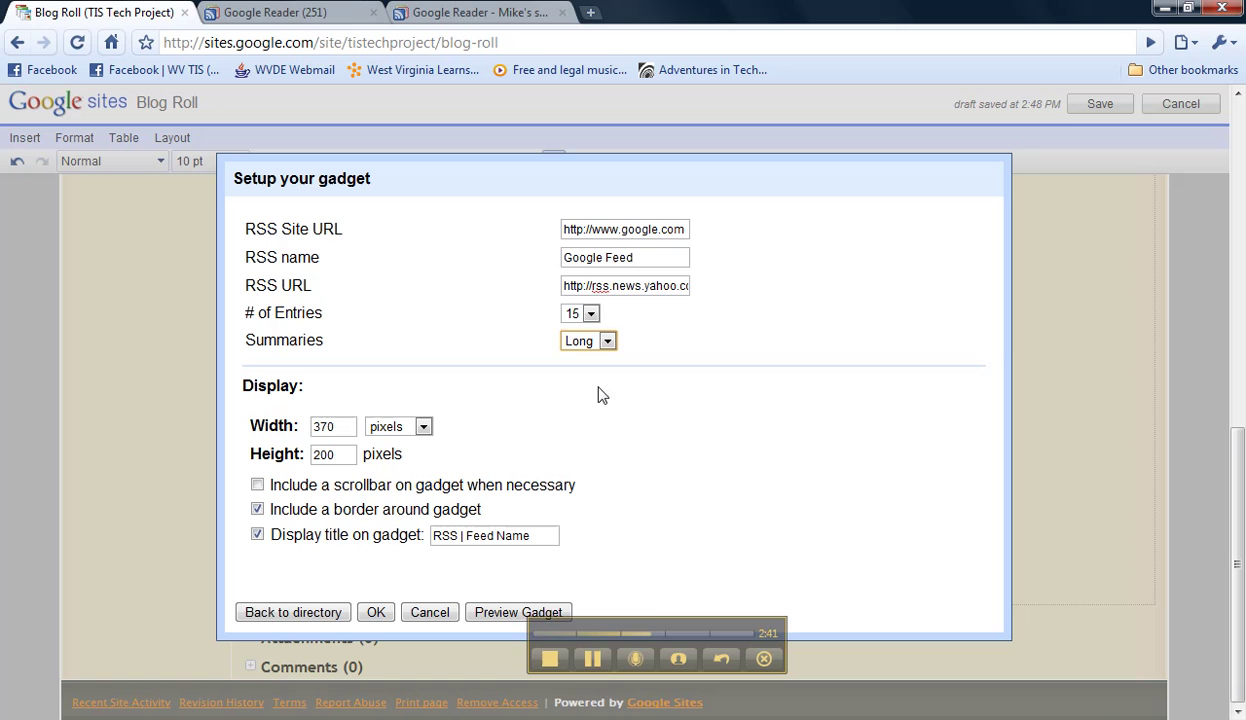
Set the gadget's display size to 650 by 900 pixels and include a scrollbar when necessary
double_click(336, 425)
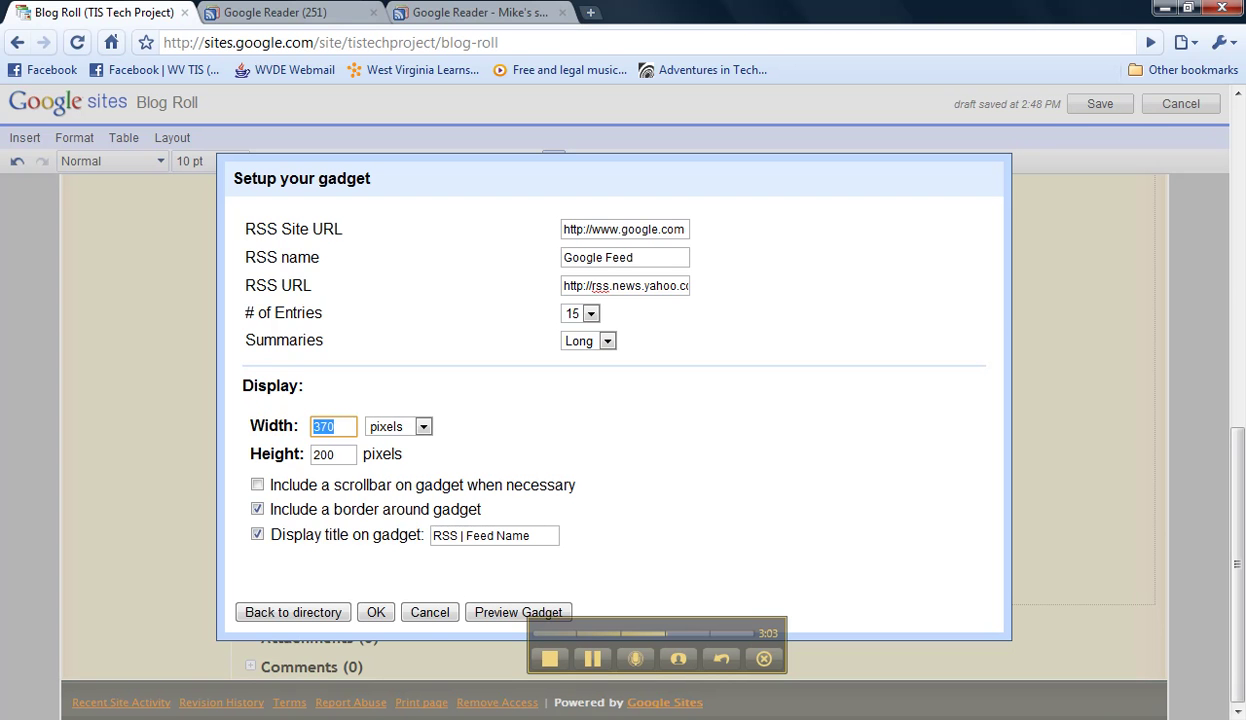
type("650")
key("Tab")
left_click_drag(281, 447, 250, 452)
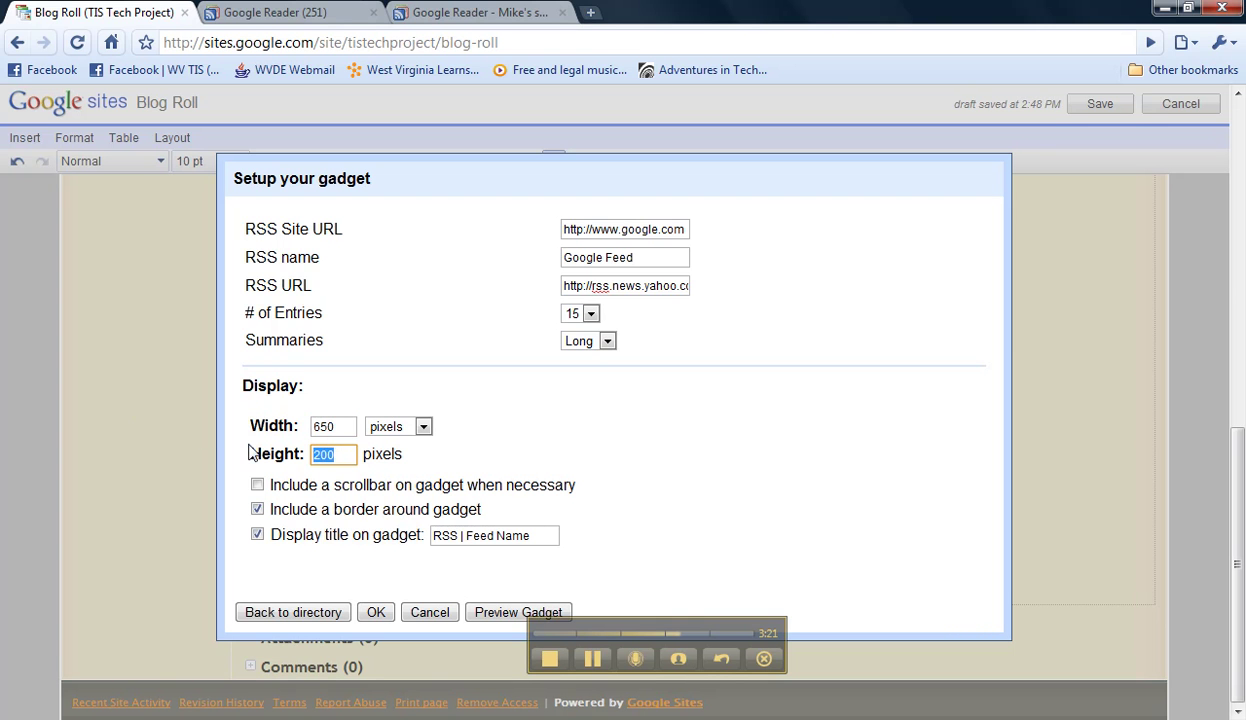
type("900")
left_click(258, 485)
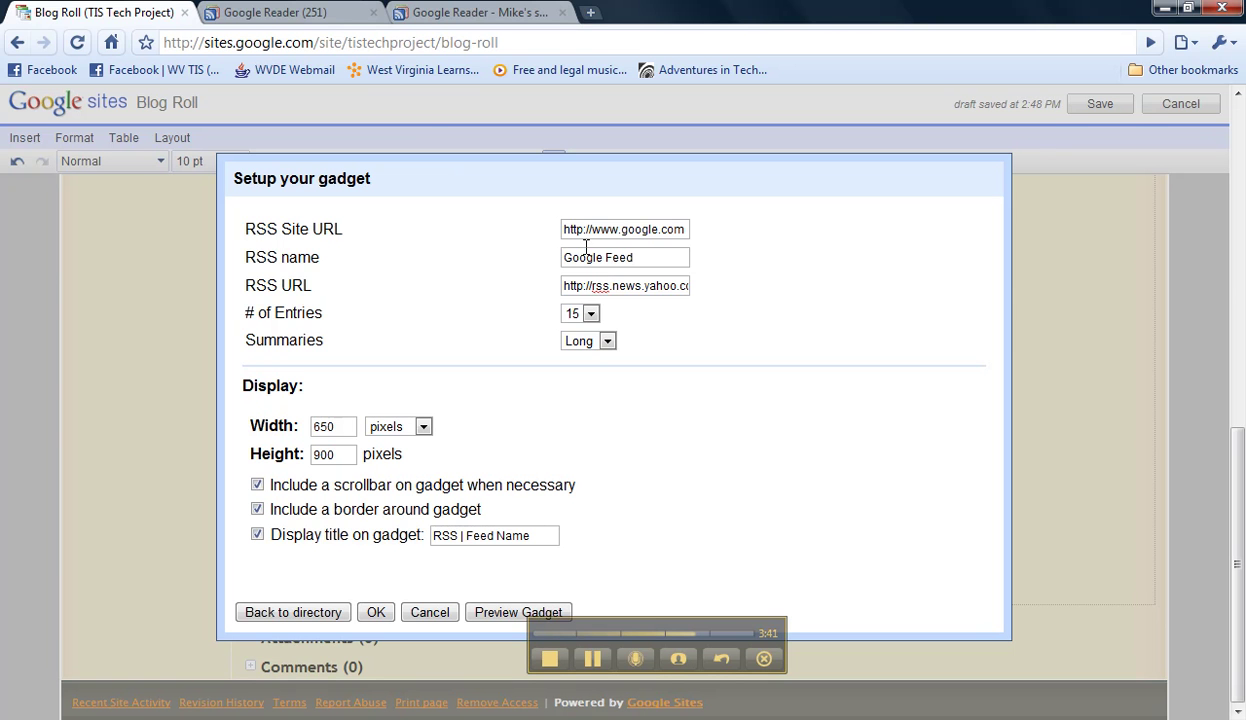
Switch to Google Reader and share the item "New wood chips in the garden…."
left_click(268, 12)
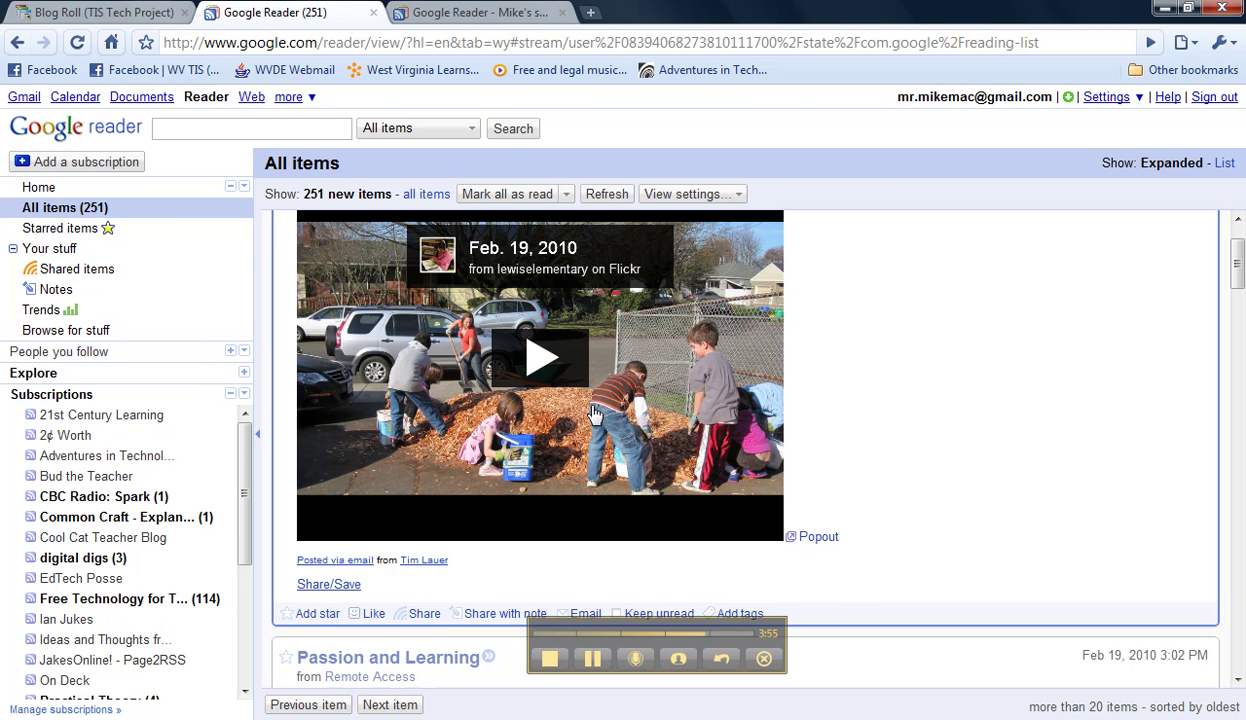
scroll(580, 400, "up", 1)
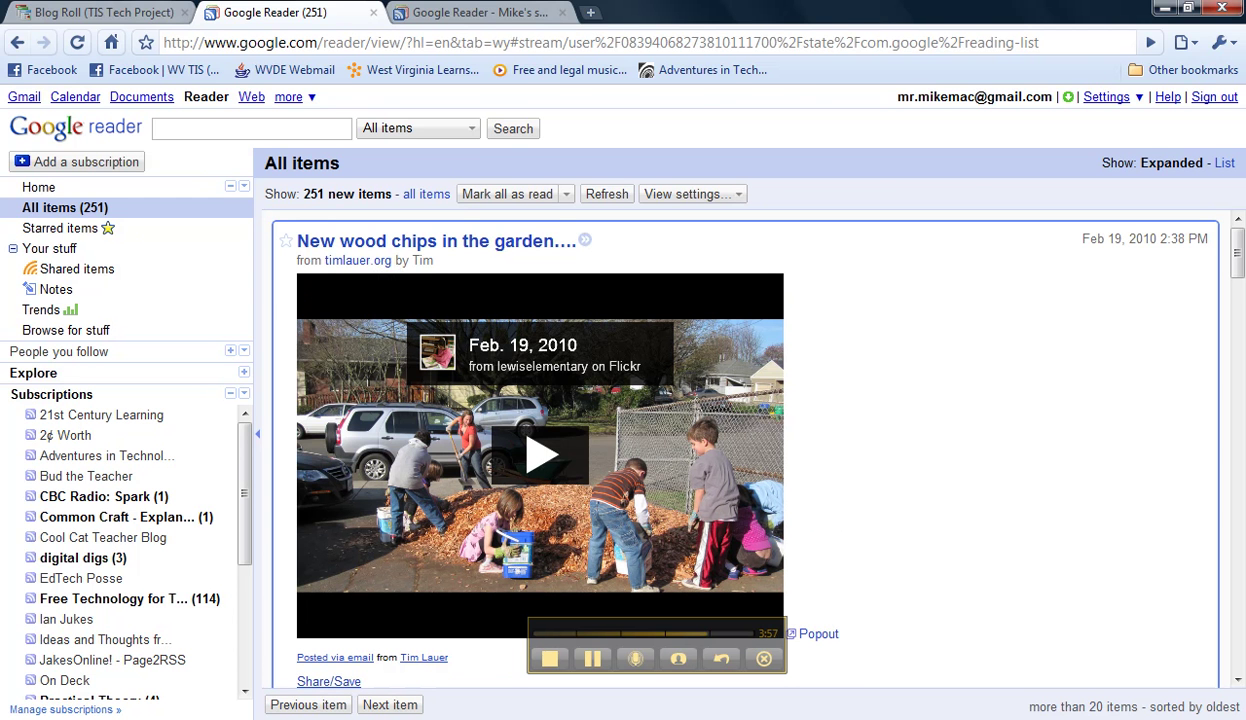
scroll(590, 410, "down", 1)
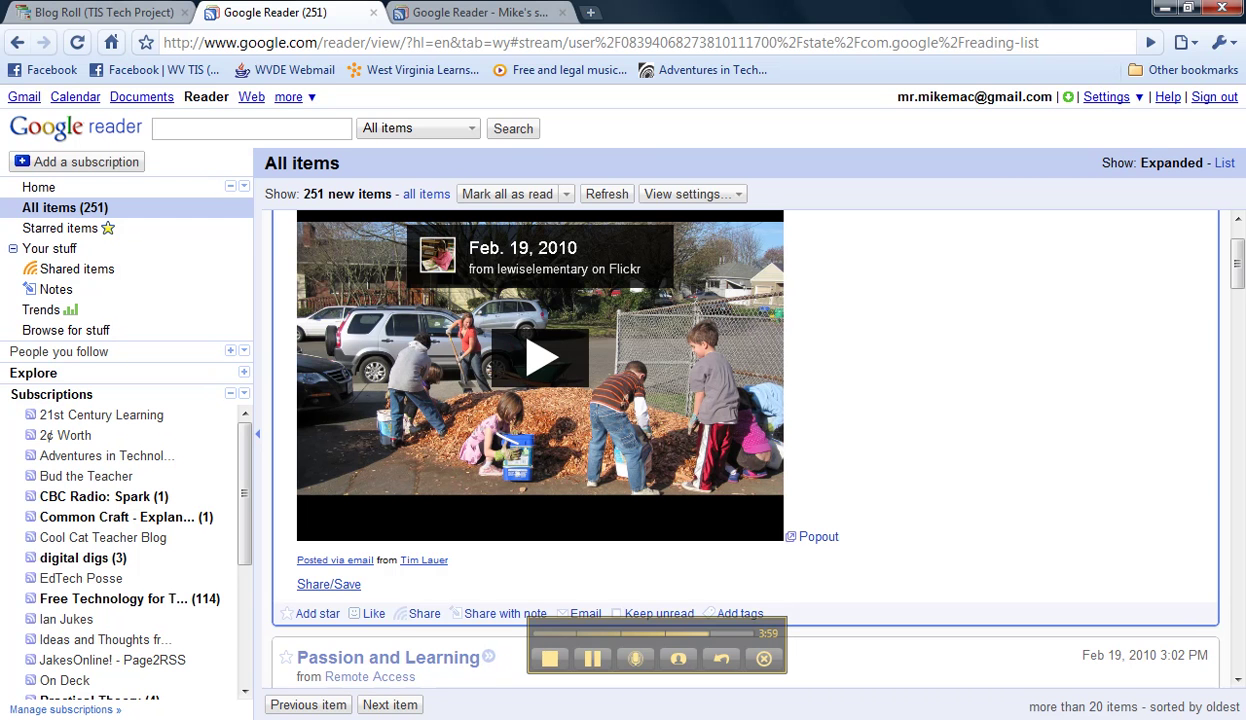
left_click(400, 615)
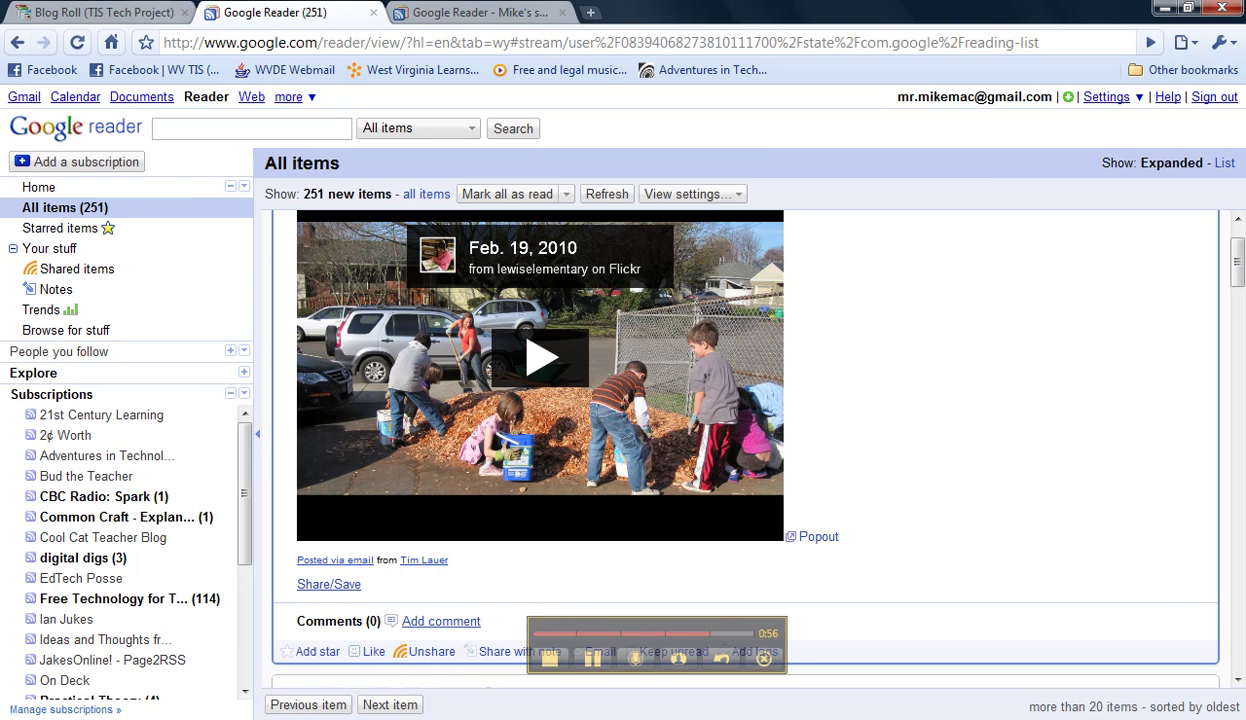
Open the shared items in Google Reader and bring up their public page to review the shared posts
left_click(85, 277)
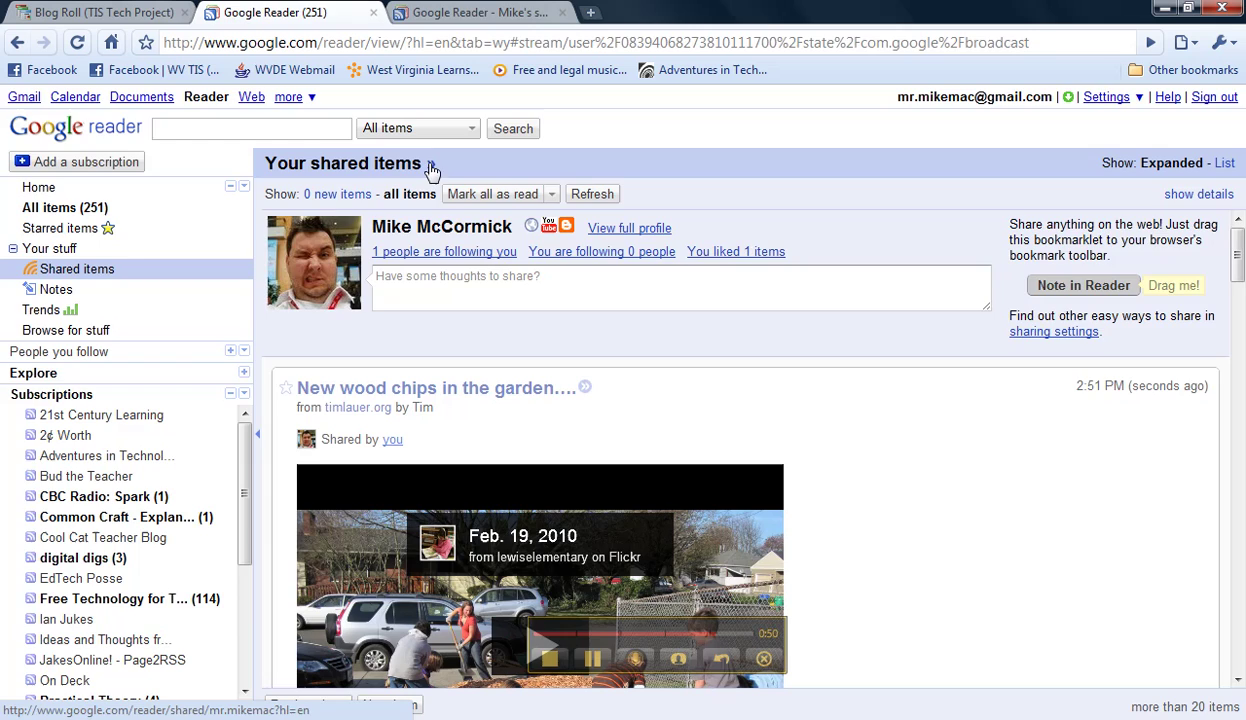
left_click(431, 168)
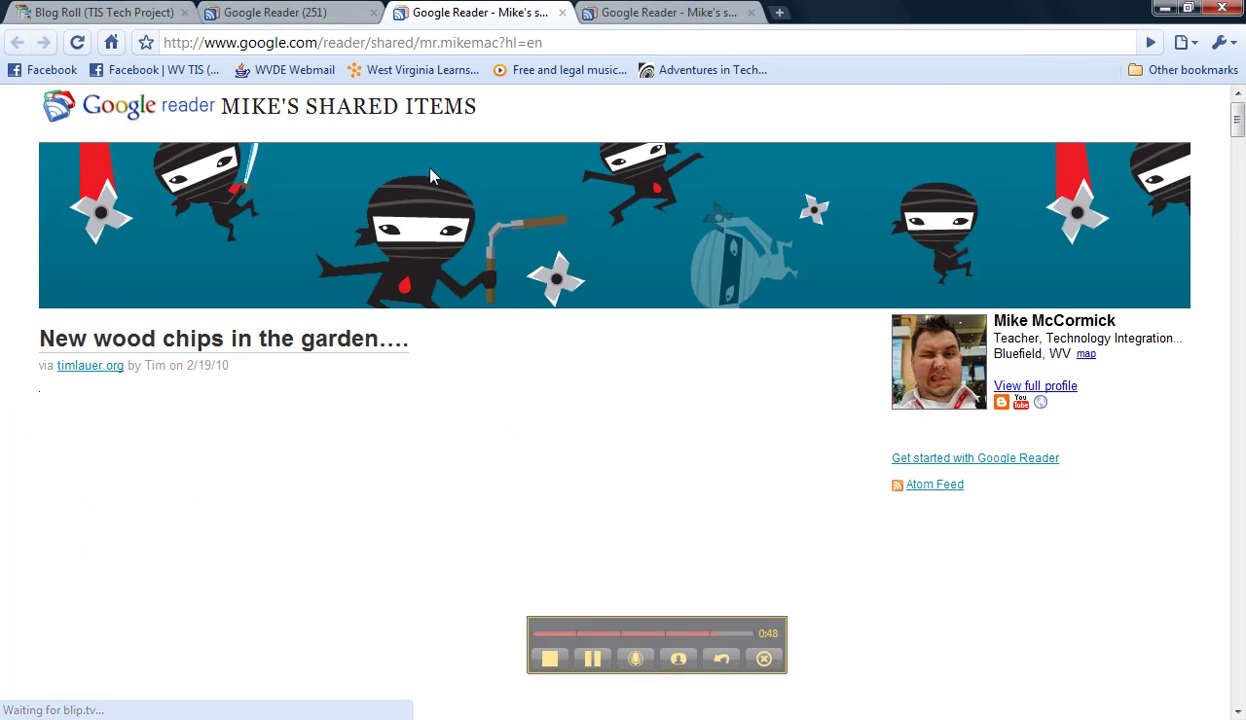
scroll(678, 513, "down", 15)
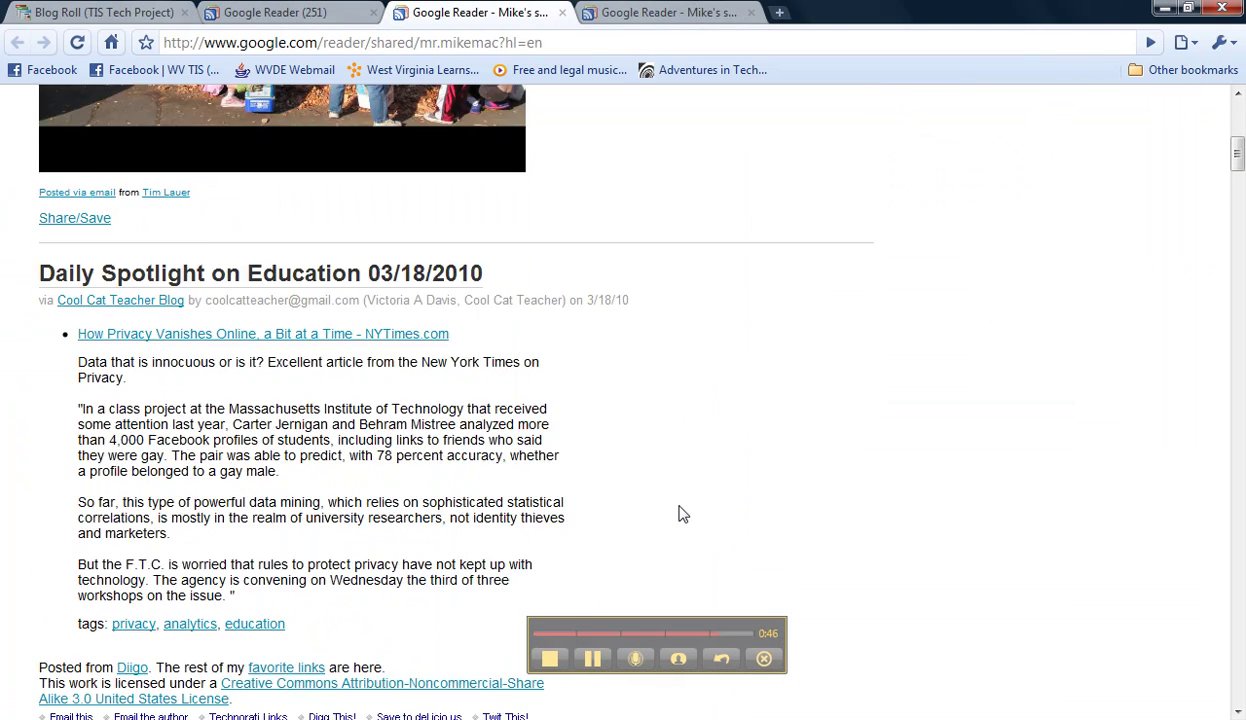
scroll(678, 513, "up", 4)
scroll(623, 400, "up", 11)
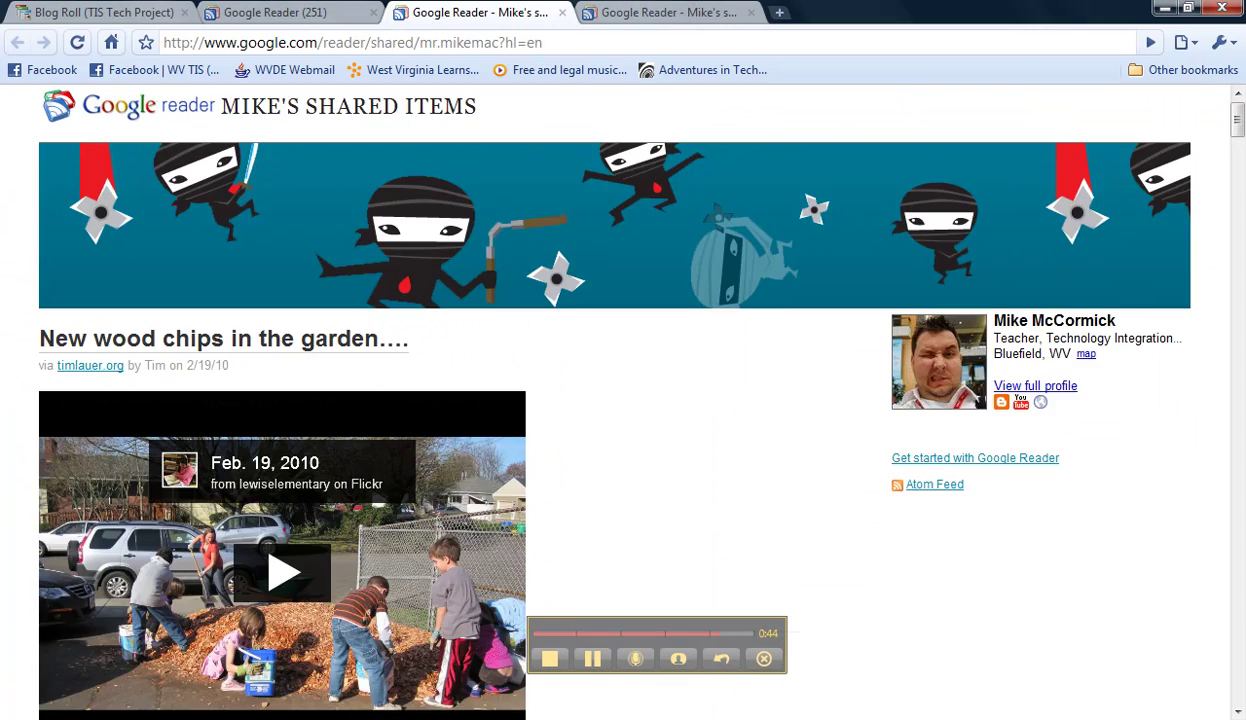
Open the Atom feed of the shared items page and copy its full web address
left_click(927, 486)
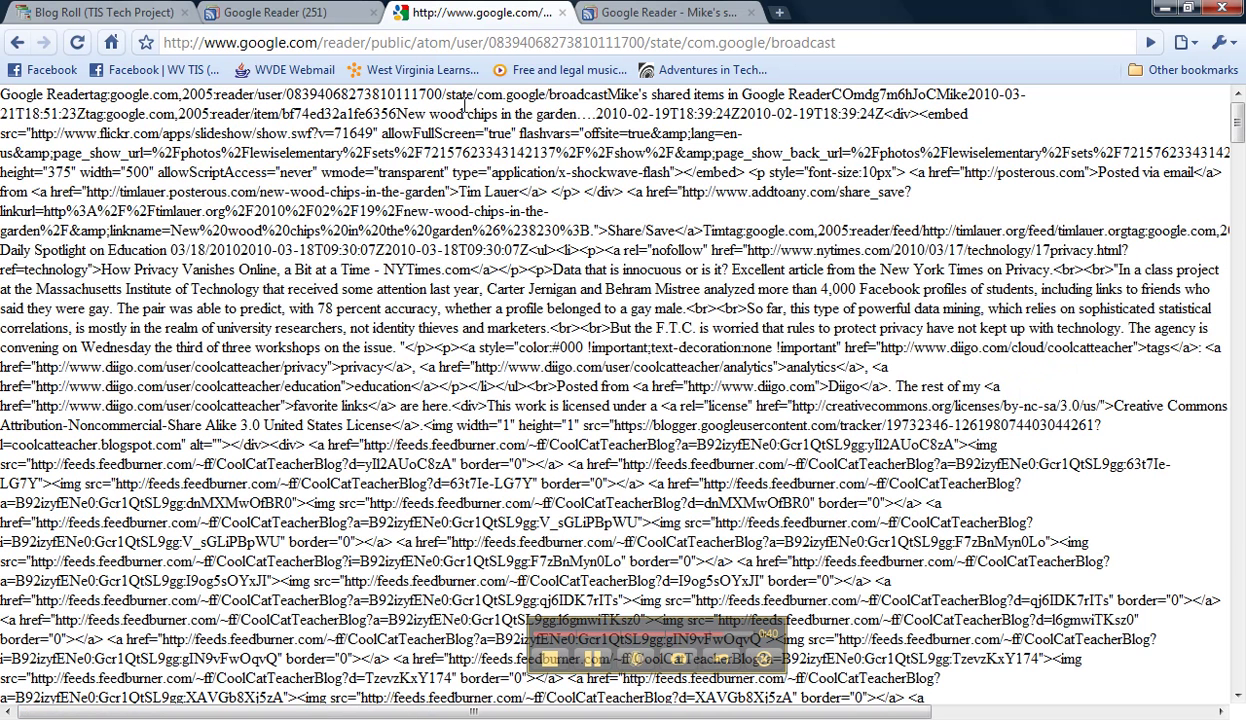
left_click_drag(855, 43, 116, 30)
right_click(265, 48)
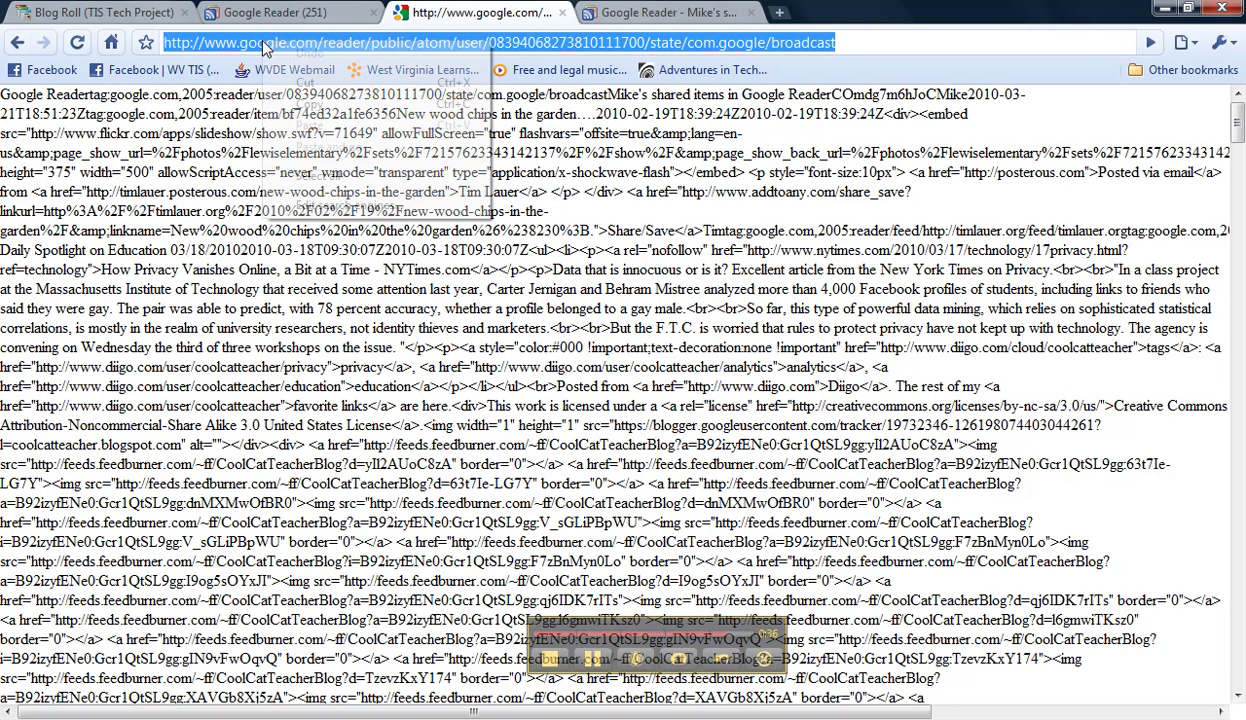
left_click(322, 104)
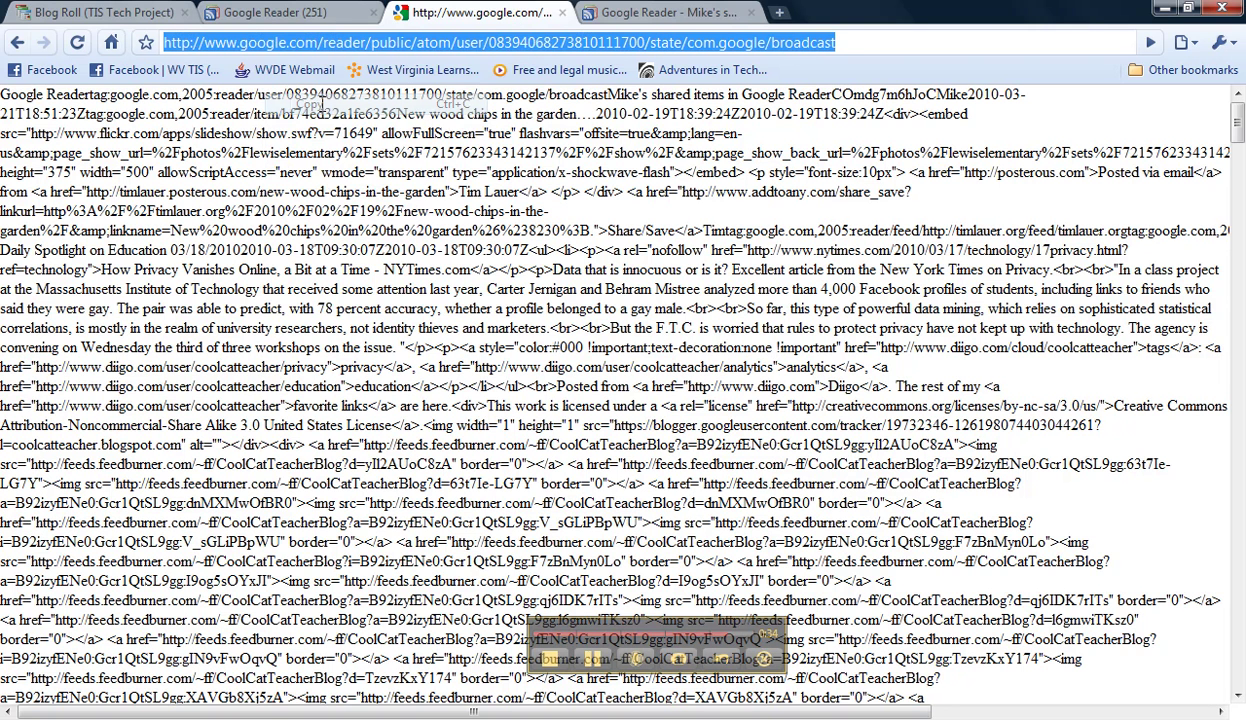
Switch back to the Blog Roll page in Google Sites, replace the gadget's RSS URL with the copied feed address and accept the gadget setup
left_click(140, 18)
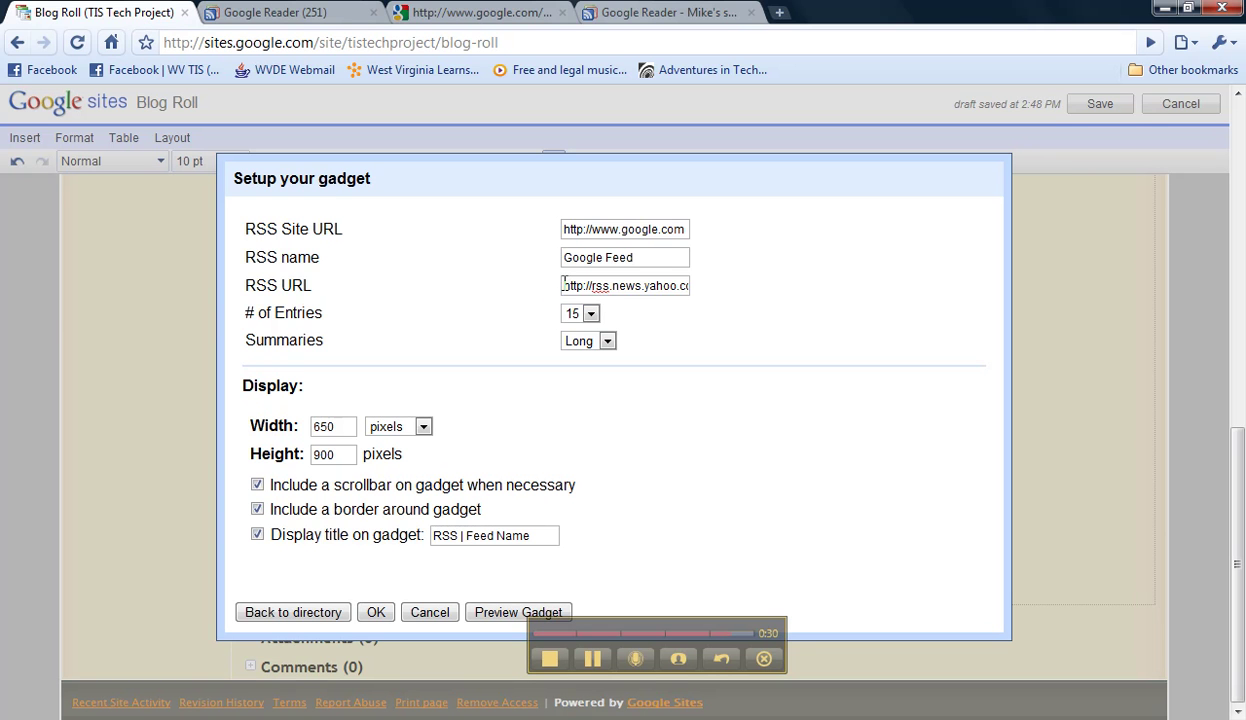
left_click_drag(563, 285, 885, 320)
key("ctrl+v")
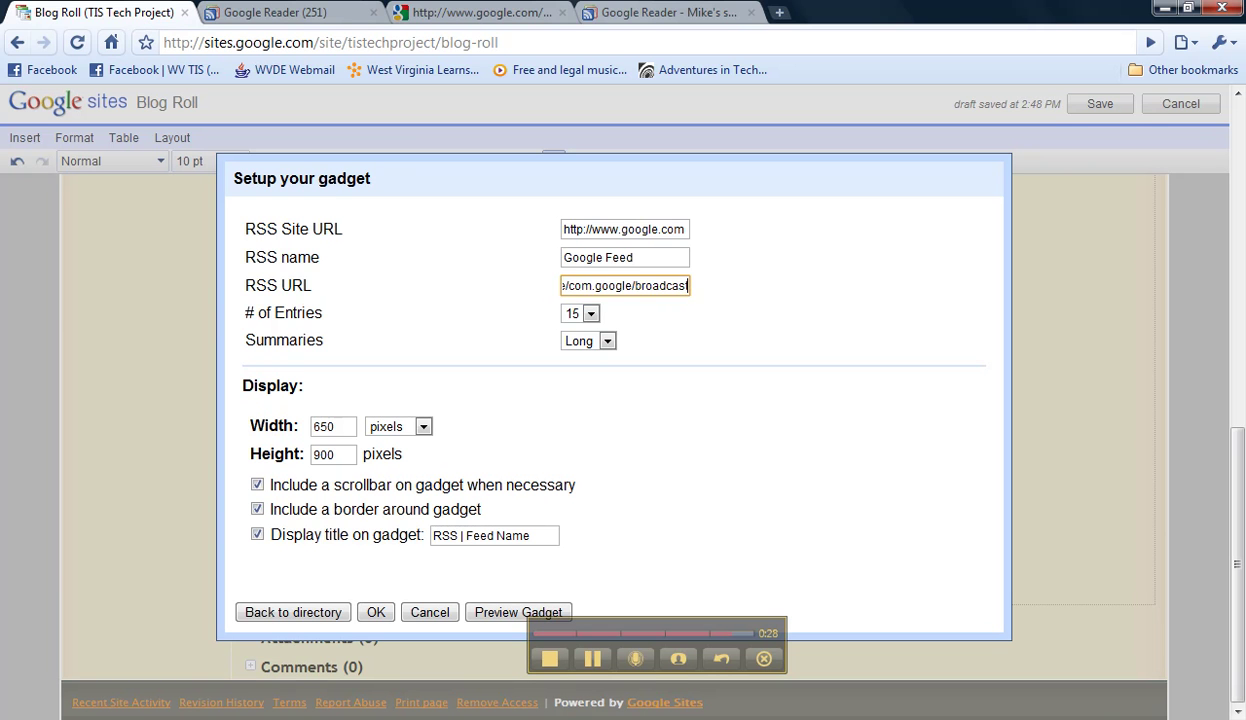
left_click(376, 614)
Save the Blog Roll page and review the RSS gadget's feed entries on it
scroll(993, 540, "up", 5)
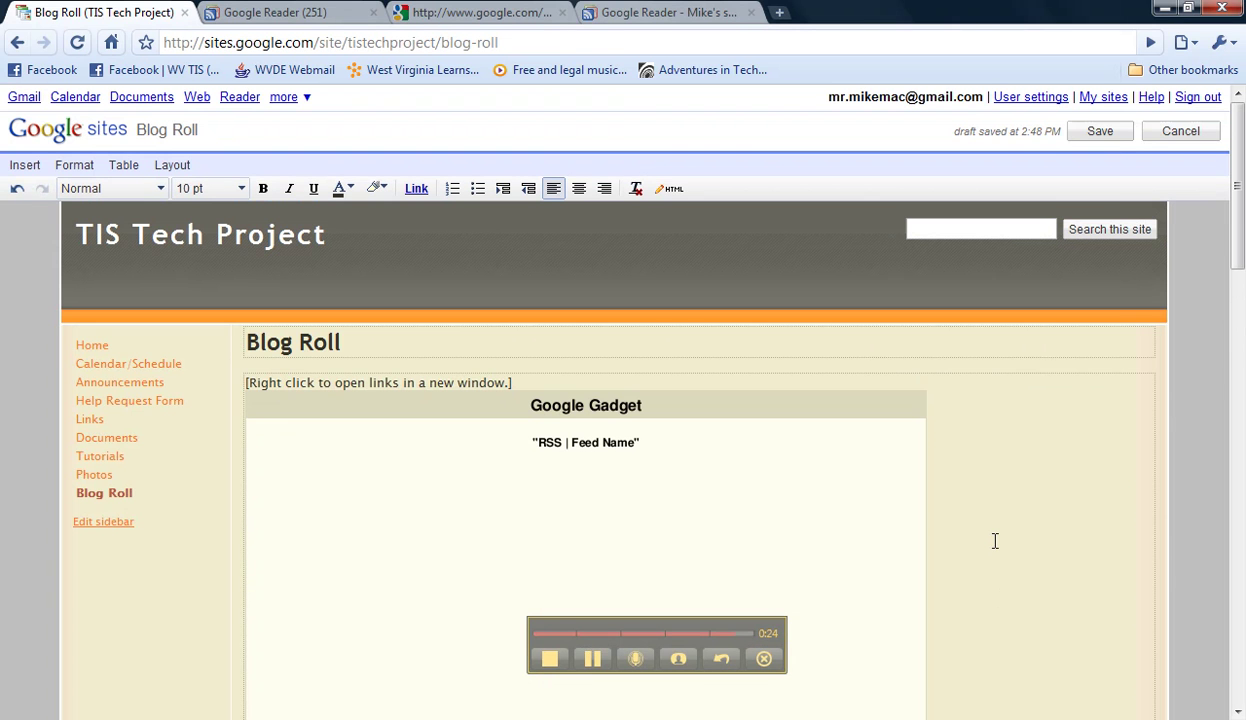
left_click(1097, 133)
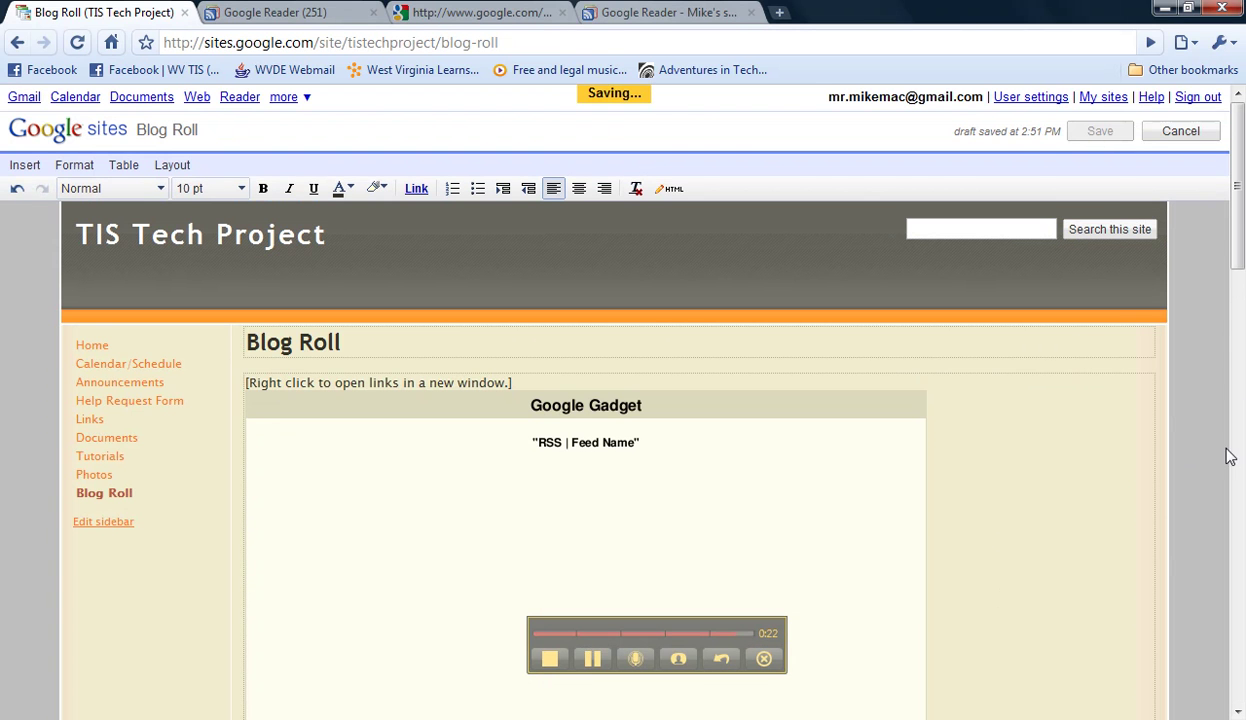
left_click_drag(1236, 254, 1186, 568)
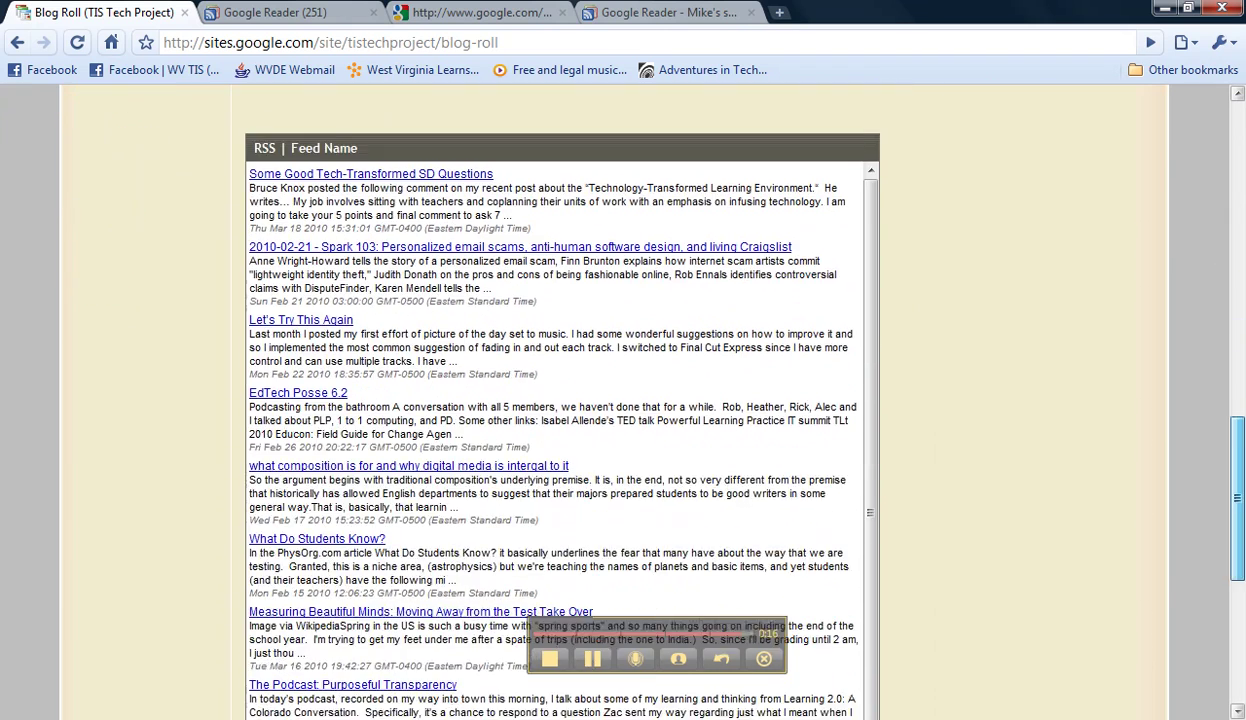